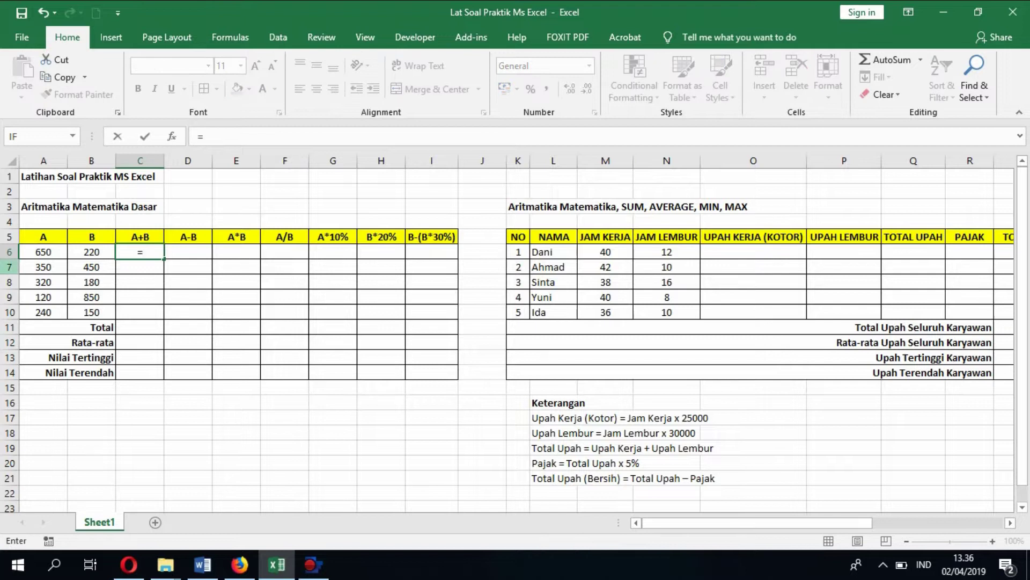
- Complete the A+B formula in cell C6 as =A6+B6
{"action": "left_click", "coordinate": [48, 247]}
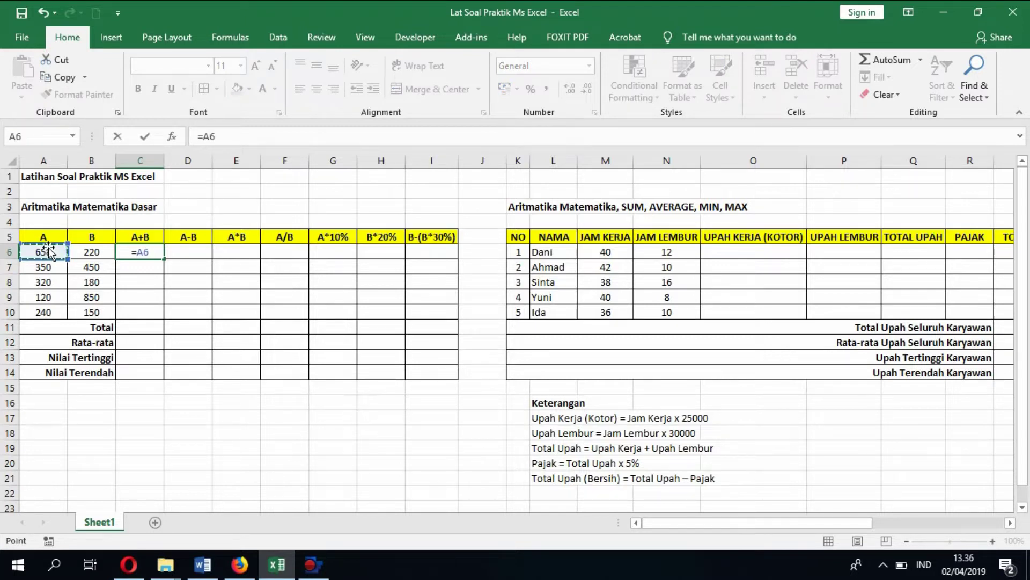
{"action": "type", "text": "+"}
{"action": "left_click", "coordinate": [101, 251]}
{"action": "key", "text": "Return"}
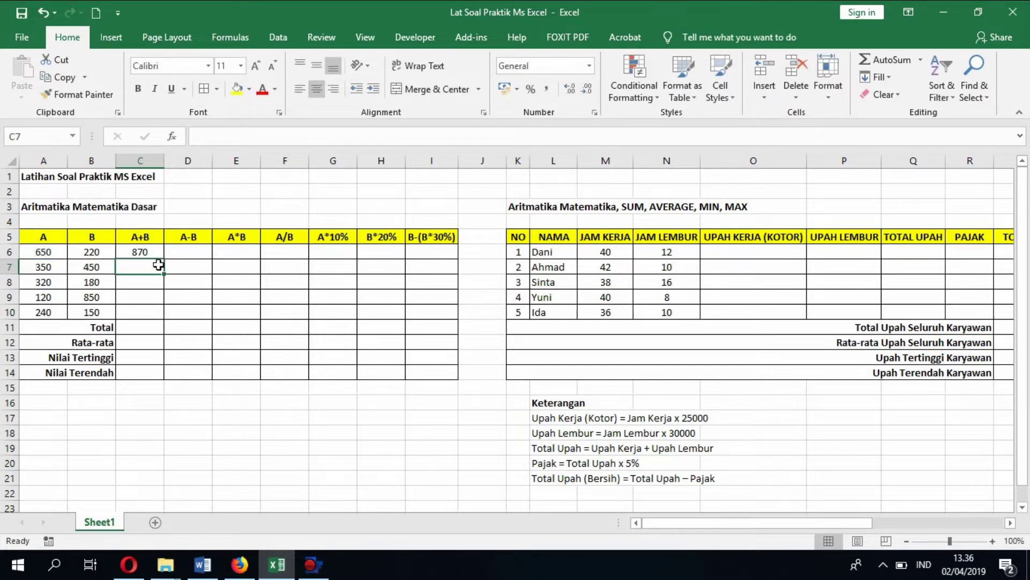
- Enter the formula =A6-B6 in cell D6 of the A-B column
{"action": "left_click", "coordinate": [198, 252]}
{"action": "type", "text": "="}
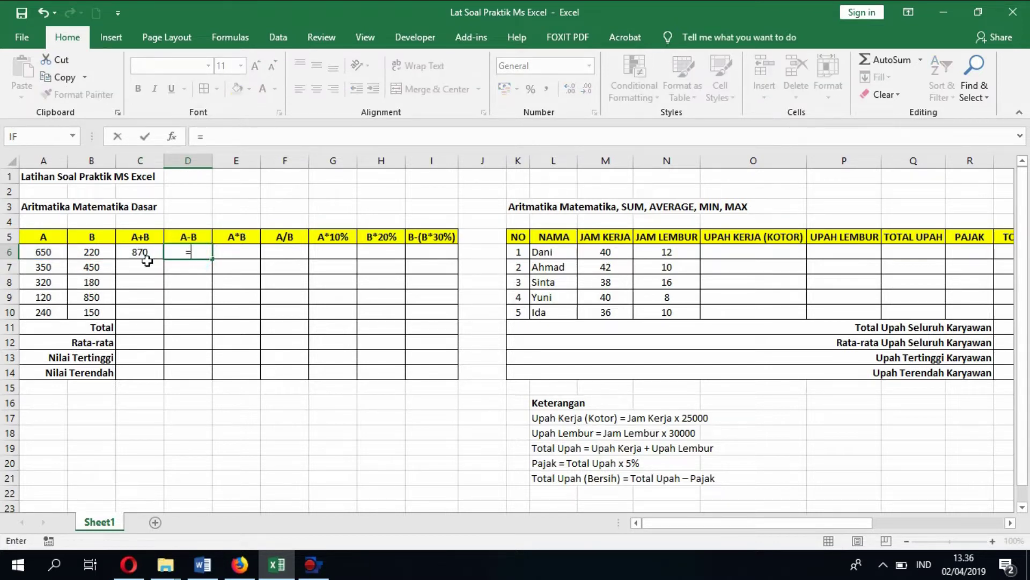
{"action": "left_click", "coordinate": [49, 250]}
{"action": "type", "text": "="}
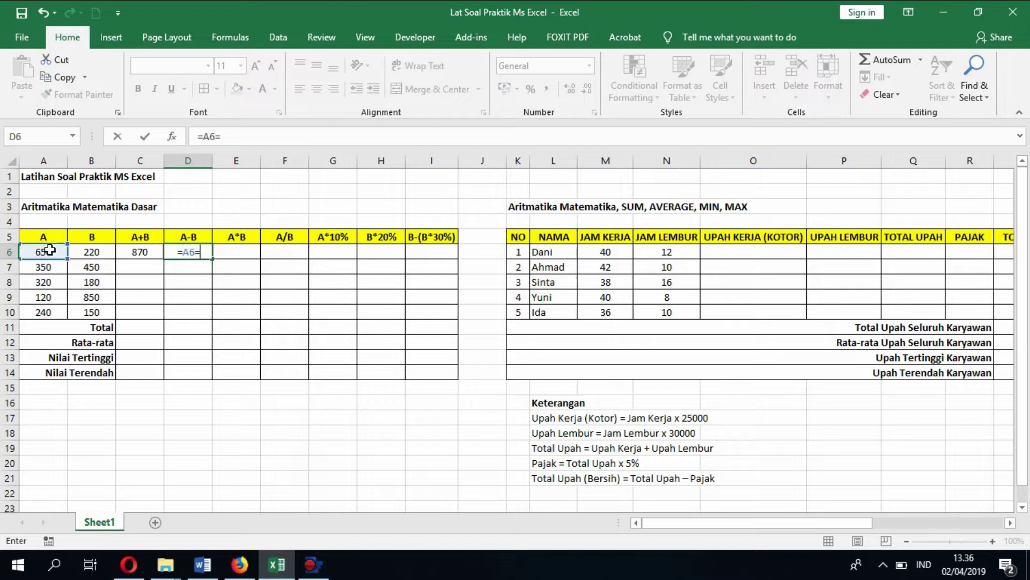
{"action": "left_click", "coordinate": [102, 252]}
{"action": "key", "text": "Return"}
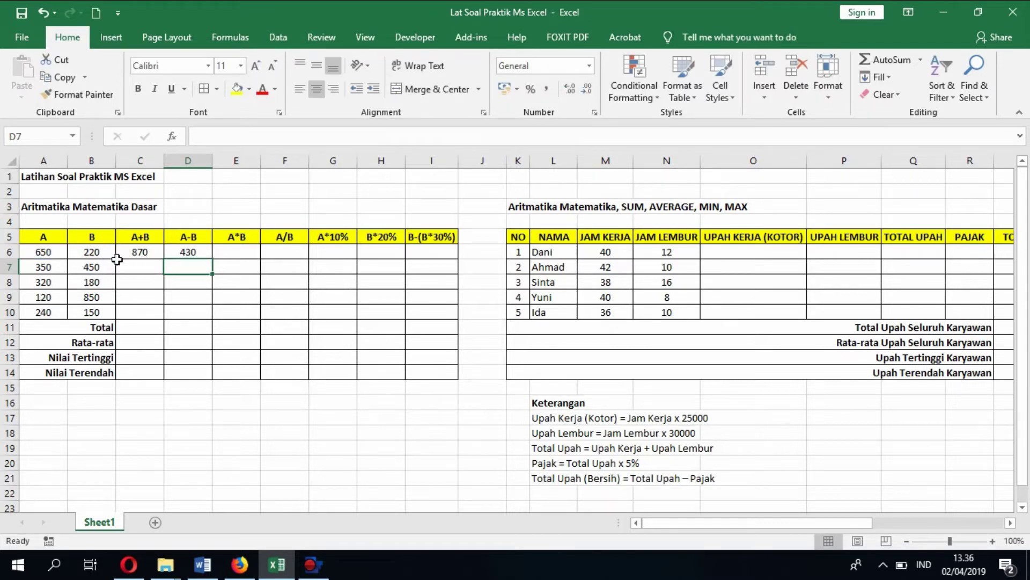
- Enter the formula =A6*B6 in cell E6 of the A*B column
{"action": "left_click", "coordinate": [238, 249]}
{"action": "type", "text": "="}
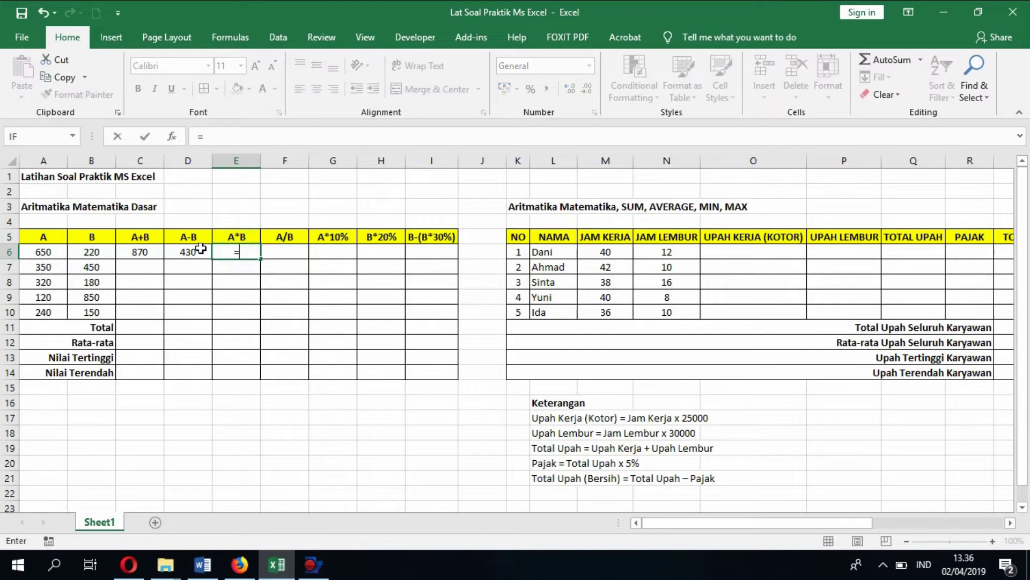
{"action": "left_click", "coordinate": [51, 252]}
{"action": "type", "text": "*"}
{"action": "left_click", "coordinate": [89, 250]}
{"action": "key", "text": "Return"}
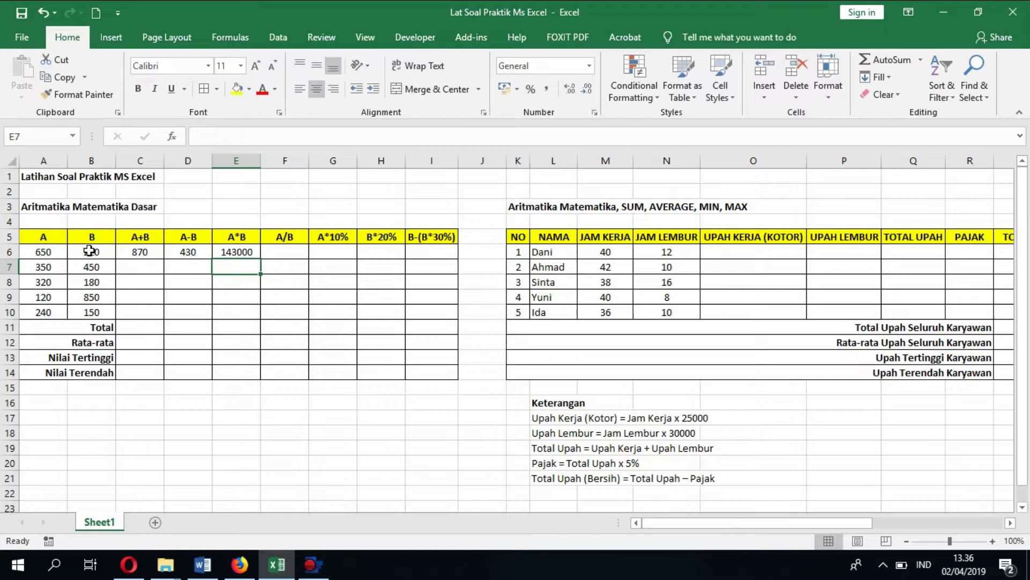
- Enter the formula =A6/B6 in cell F6 of the A/B column
{"action": "left_click", "coordinate": [285, 252]}
{"action": "type", "text": "="}
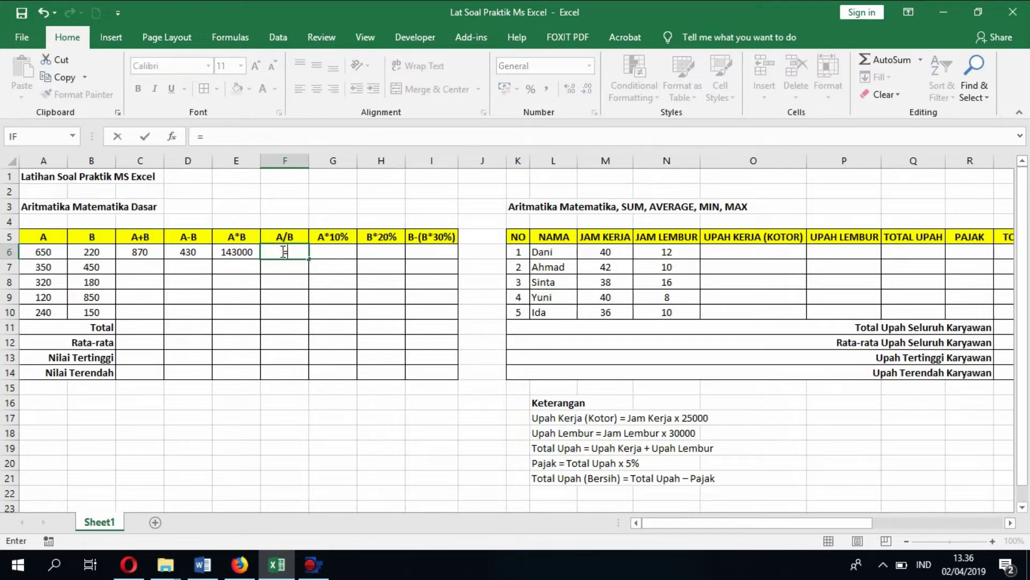
{"action": "left_click", "coordinate": [40, 248]}
{"action": "type", "text": "/B"}
{"action": "key", "text": "BackSpace"}
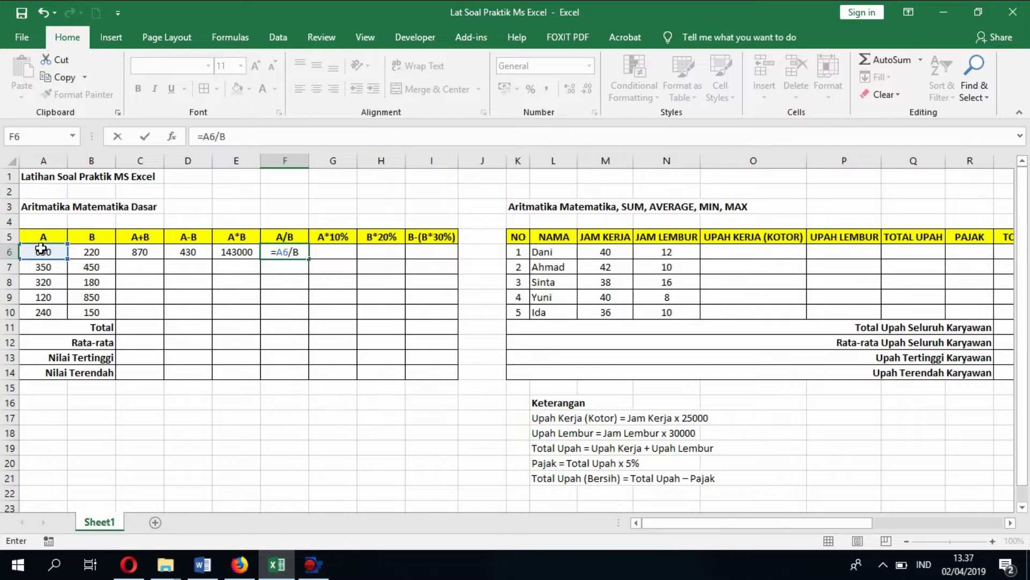
{"action": "left_click", "coordinate": [95, 249]}
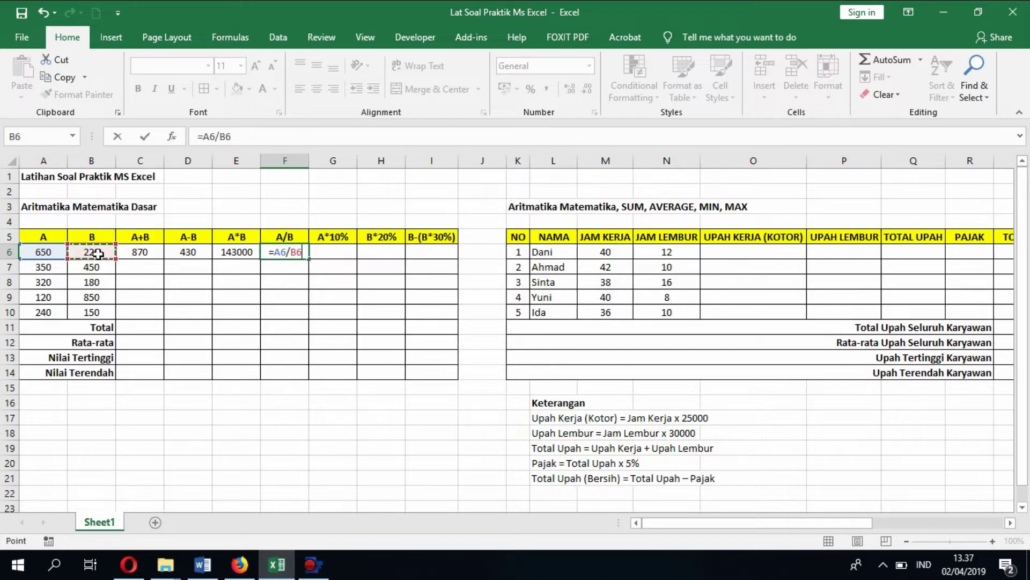
{"action": "key", "text": "Return"}
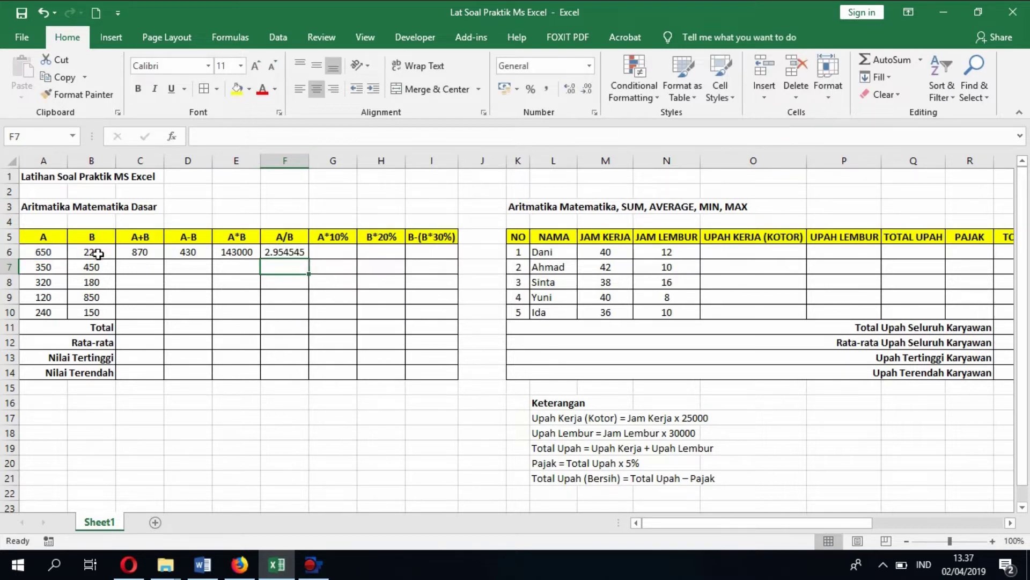
- Enter the formula =A6*10% in cell G6 of the A*10% column
{"action": "left_click", "coordinate": [344, 251]}
{"action": "type", "text": "="}
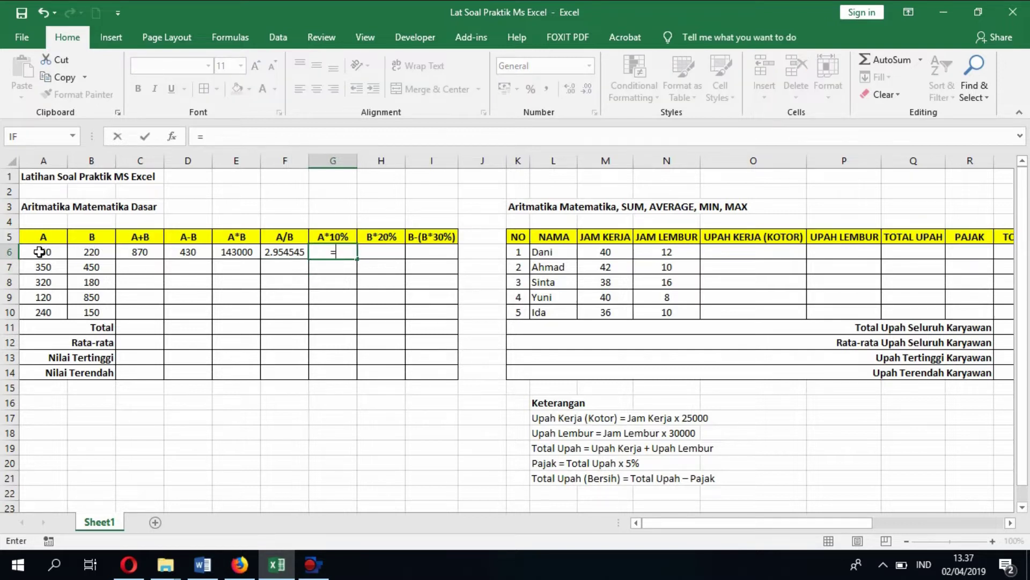
{"action": "left_click", "coordinate": [39, 252]}
{"action": "type", "text": "*10"}
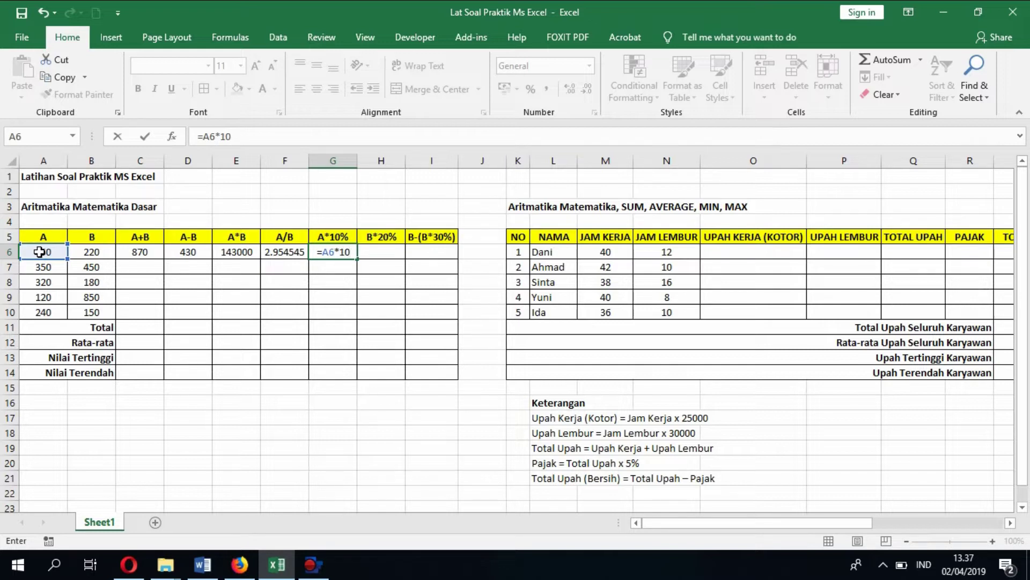
{"action": "type", "text": "%"}
{"action": "key", "text": "Return"}
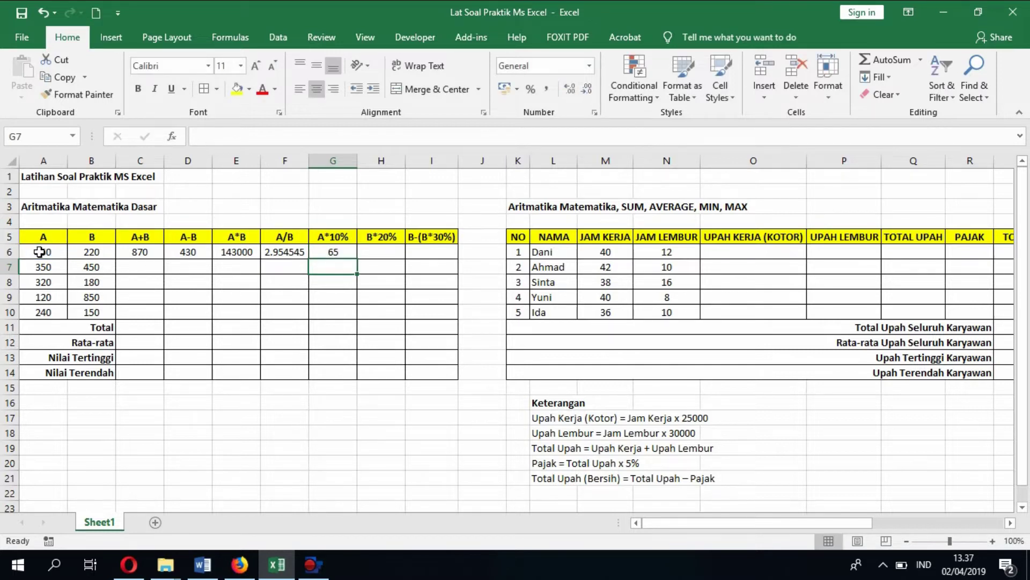
- Enter the formula =B6*20% in cell H6 of the B*20% column
{"action": "left_click", "coordinate": [386, 247]}
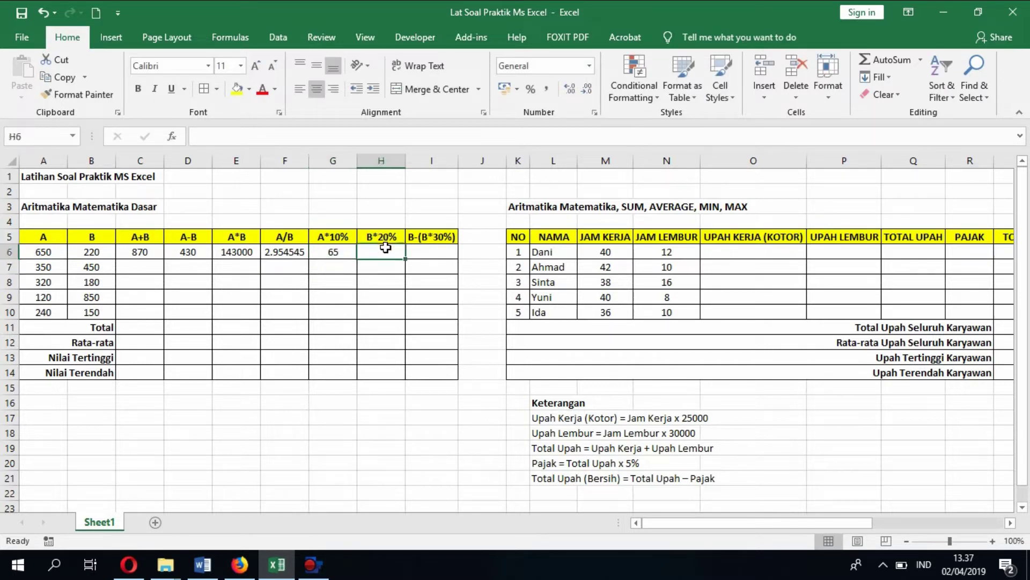
{"action": "type", "text": "="}
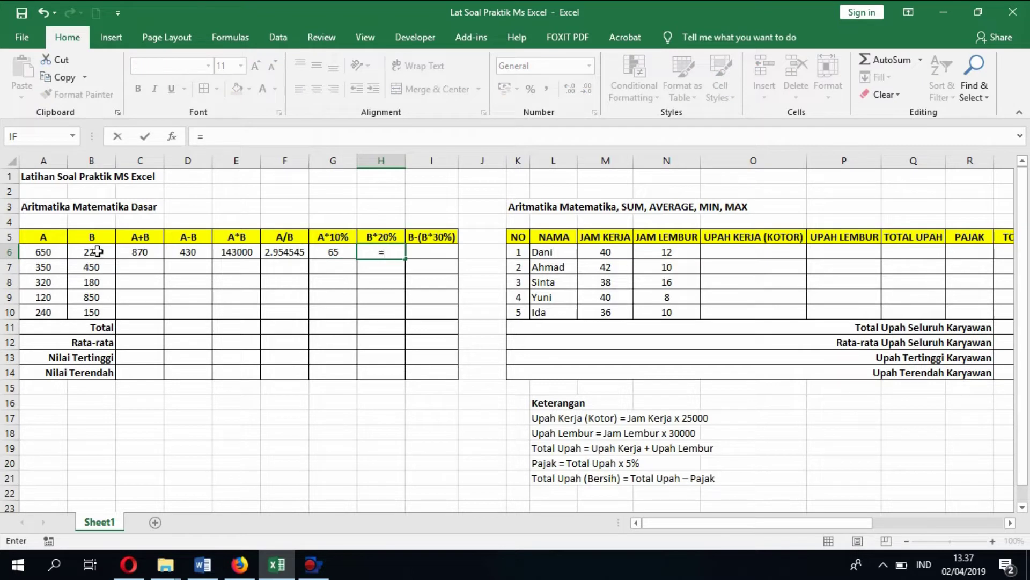
{"action": "left_click", "coordinate": [101, 253]}
{"action": "type", "text": "*20%"}
{"action": "key", "text": "Return"}
- Enter the formula =B6-(B6*30%) in cell I6 of the B-(B*30%) column
{"action": "key", "text": "Up"}
{"action": "key", "text": "Right"}
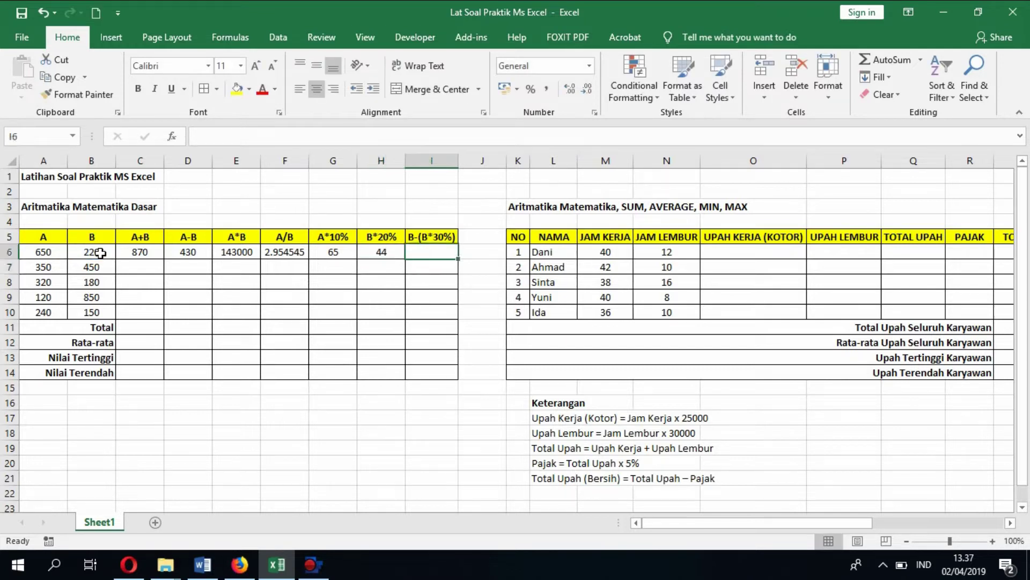
{"action": "type", "text": "="}
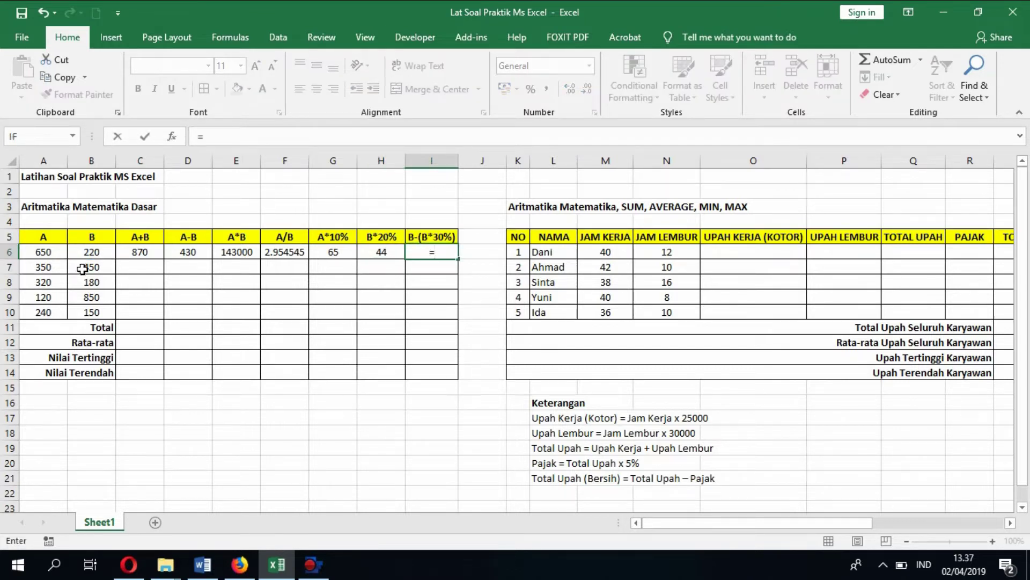
{"action": "left_click", "coordinate": [96, 249]}
{"action": "type", "text": "-"}
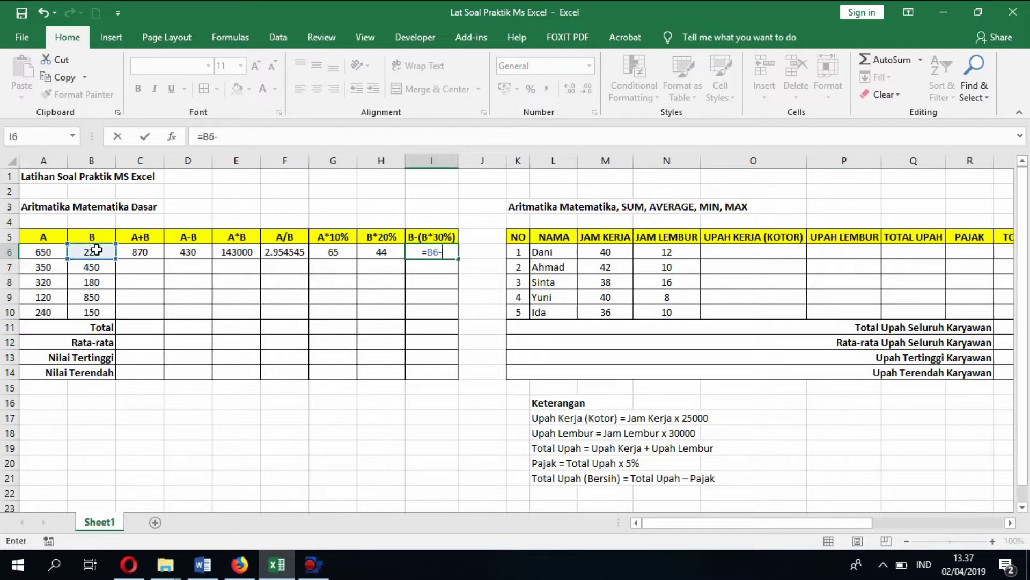
{"action": "type", "text": "("}
{"action": "left_click", "coordinate": [94, 251]}
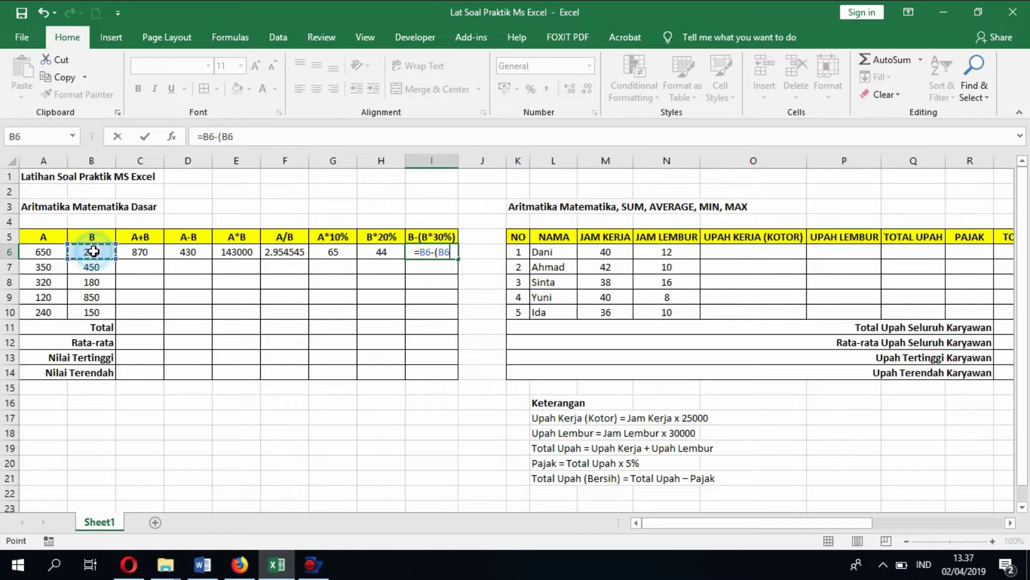
{"action": "type", "text": "*30%)"}
{"action": "key", "text": "Return"}
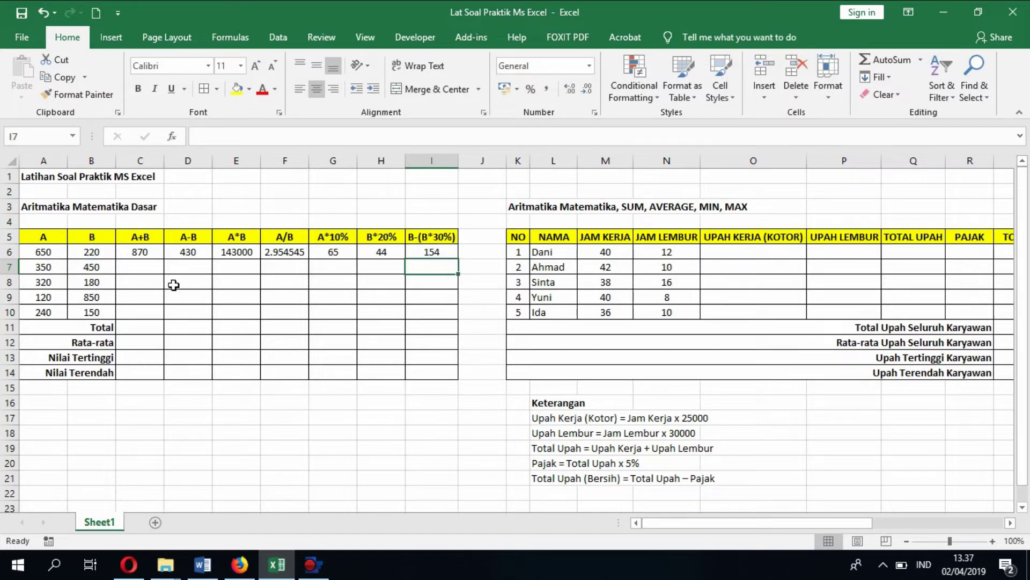
- Fill the row 6 formulas in C6:I6 down through row 10
{"action": "left_click_drag", "start_coordinate": [140, 252], "coordinate": [430, 251]}
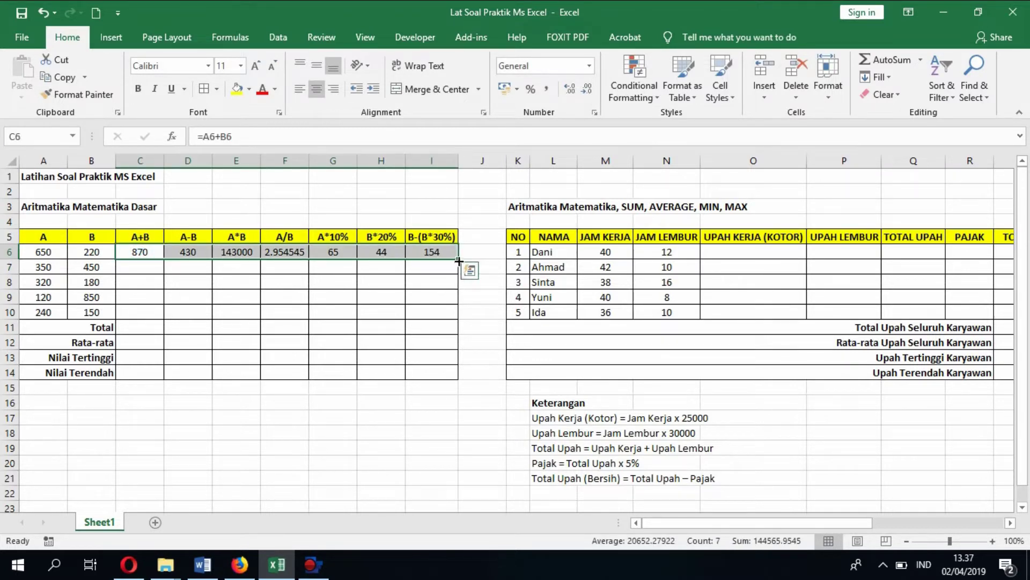
{"action": "left_click_drag", "start_coordinate": [459, 261], "coordinate": [462, 322]}
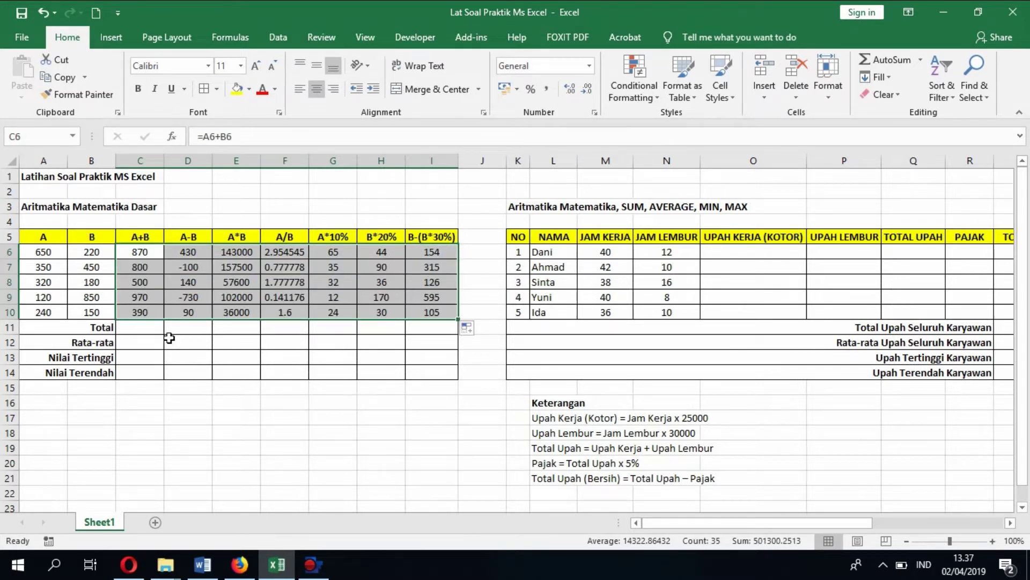
- Calculate the Total of the A+B column in cell C11 with =SUM(C6:C10)
{"action": "double_click", "coordinate": [144, 327]}
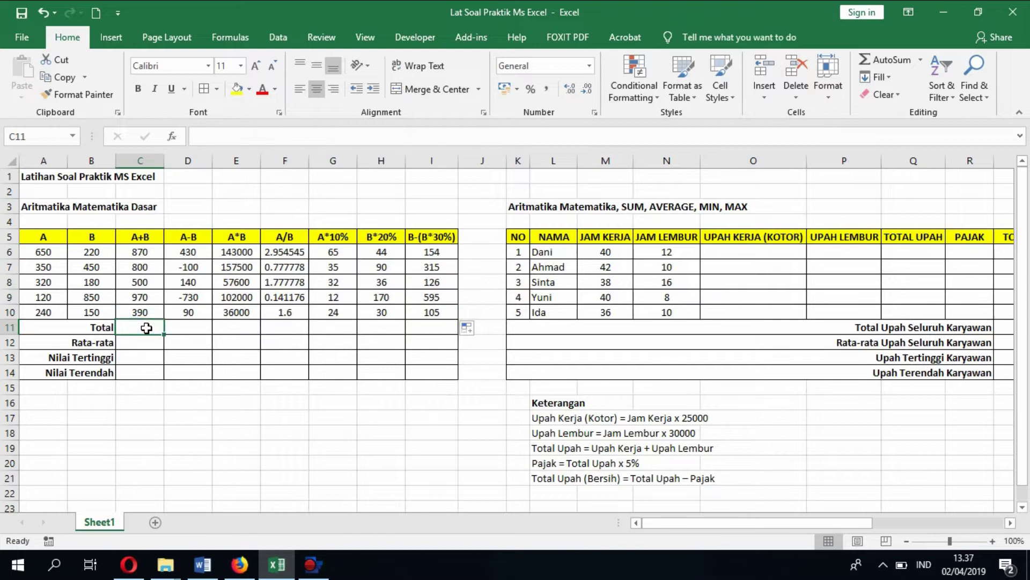
{"action": "type", "text": "=sum"}
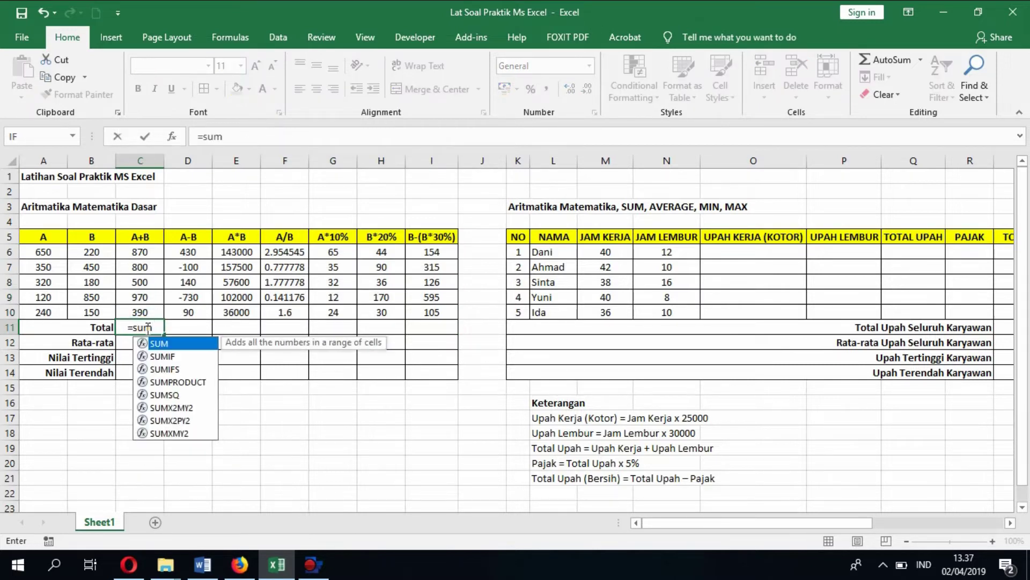
{"action": "type", "text": "("}
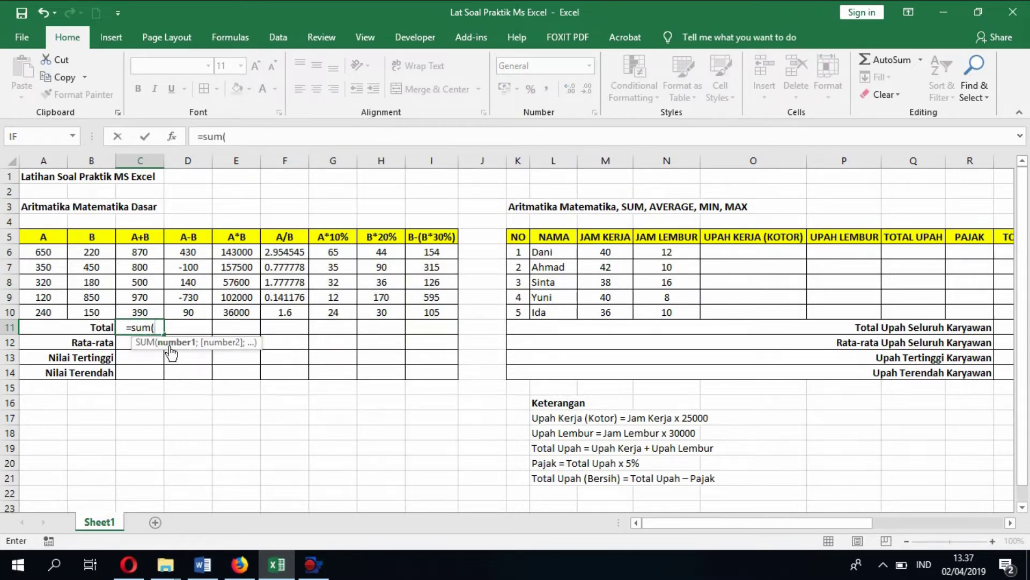
{"action": "left_click_drag", "start_coordinate": [140, 252], "coordinate": [154, 313]}
{"action": "type", "text": ")"}
{"action": "key", "text": "Return"}
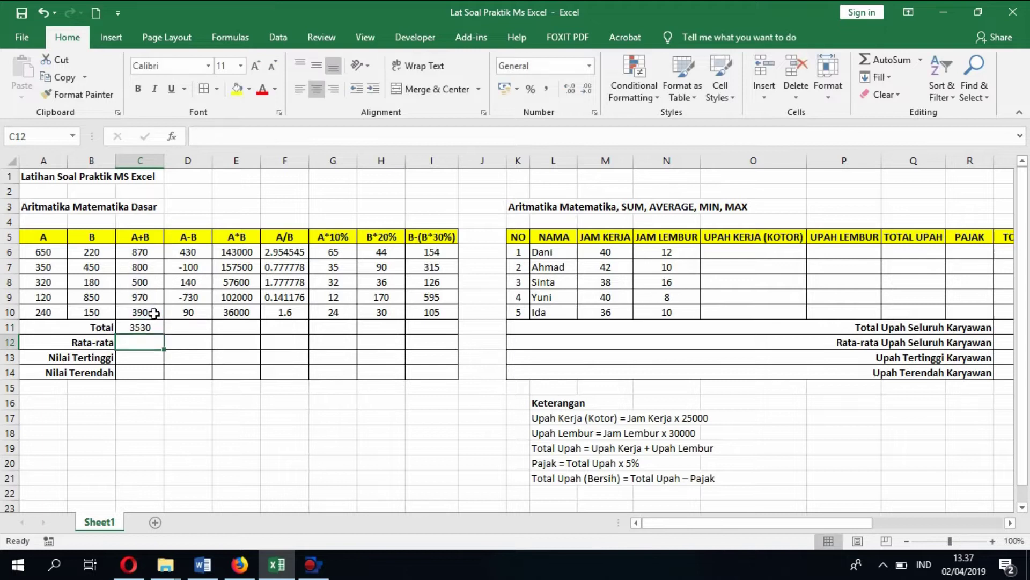
- Calculate the Rata-rata of the A+B column in cell C12 with =AVERAGE(C6:C10)
{"action": "type", "text": "=a"}
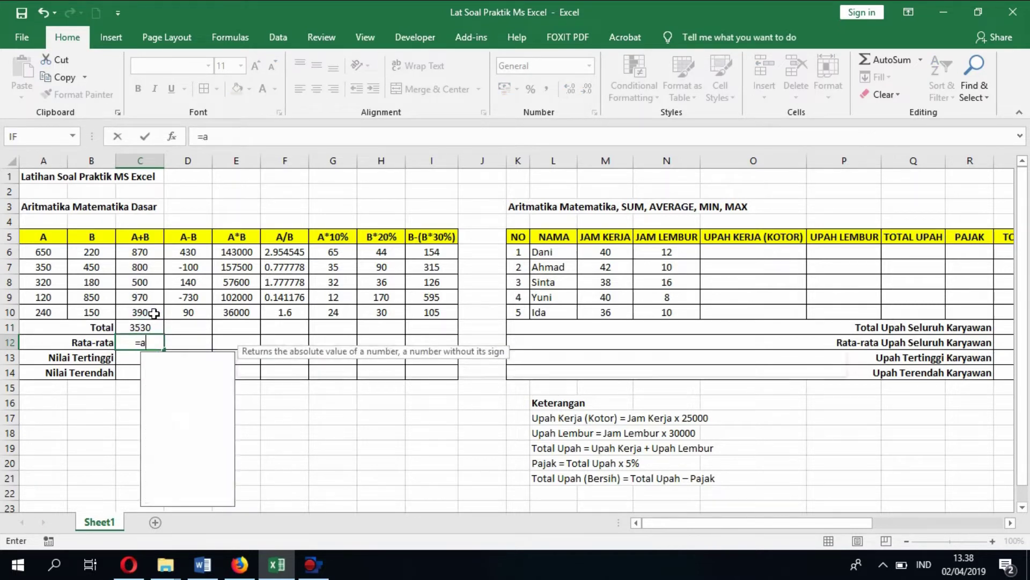
{"action": "type", "text": "verage"}
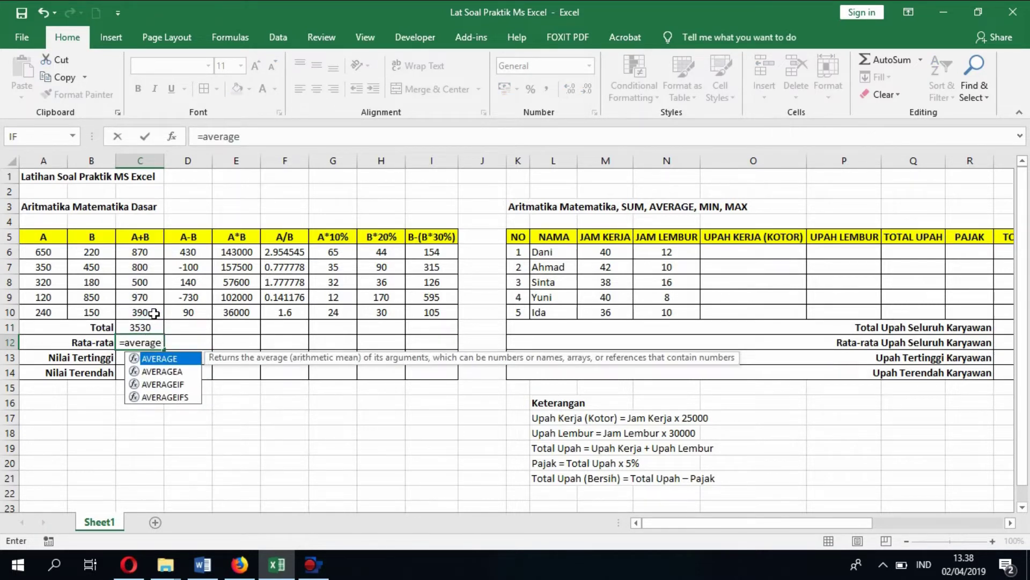
{"action": "type", "text": "("}
{"action": "left_click_drag", "start_coordinate": [146, 252], "coordinate": [153, 312]}
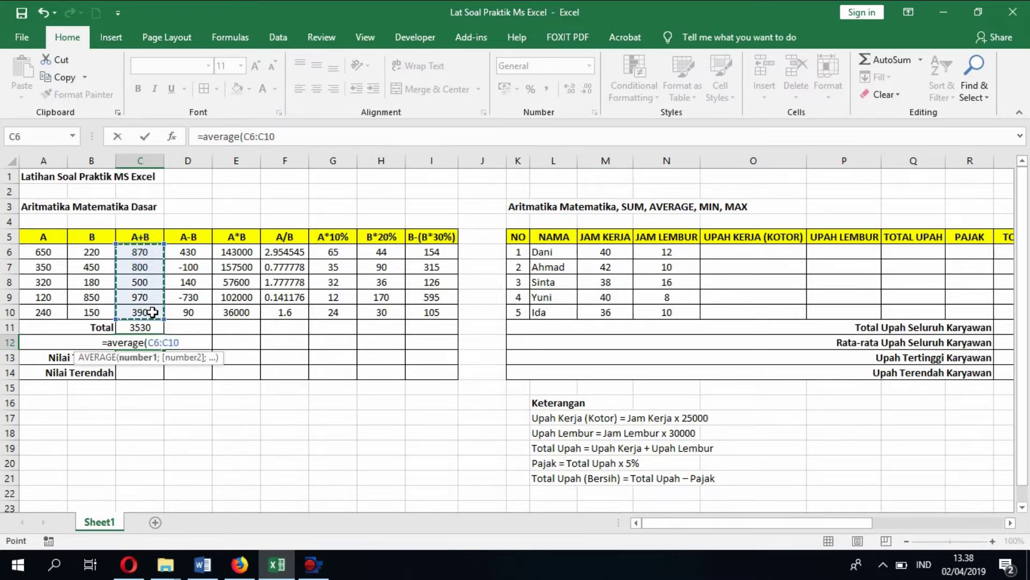
{"action": "type", "text": ")"}
{"action": "key", "text": "Return"}
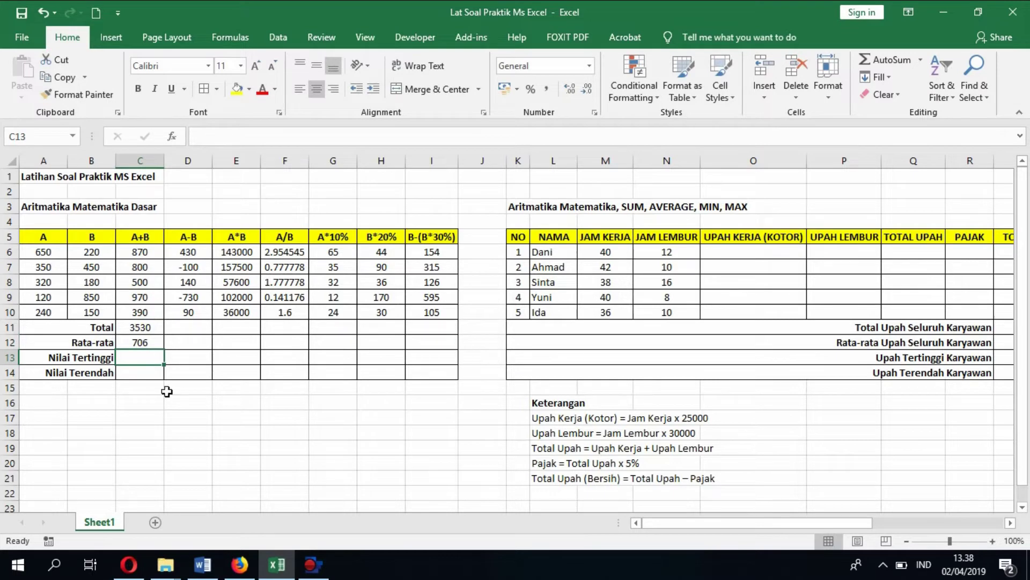
- Find the Nilai Tertinggi of the A+B column in cell C13 with =MAX(C6:C10)
{"action": "type", "text": "=max"}
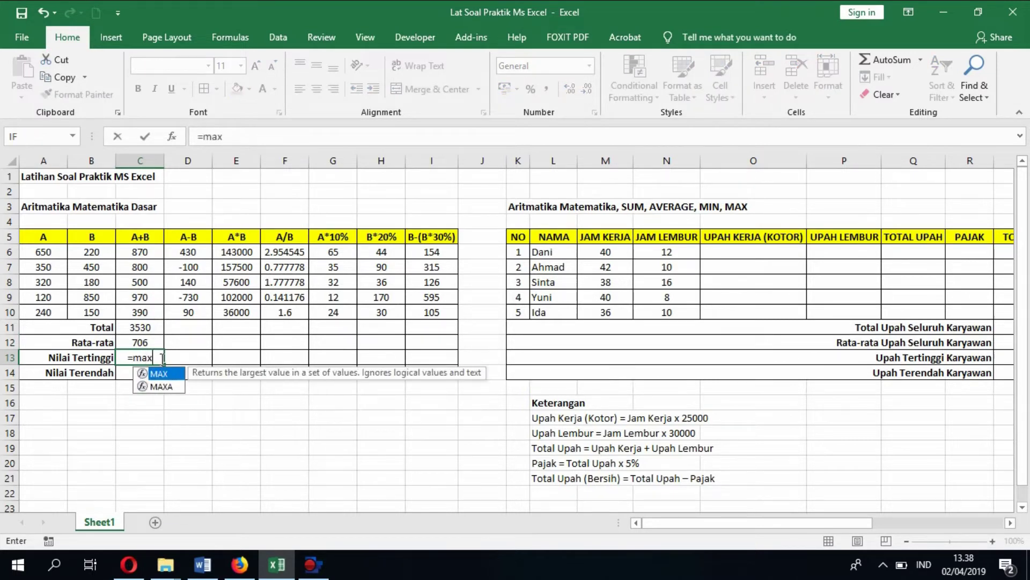
{"action": "type", "text": "("}
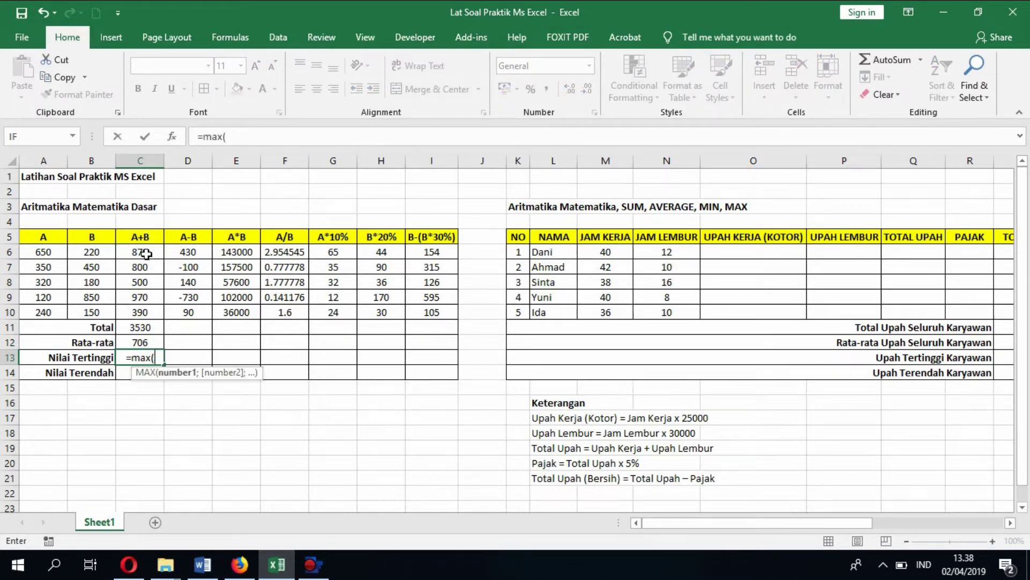
{"action": "left_click_drag", "start_coordinate": [145, 252], "coordinate": [152, 314]}
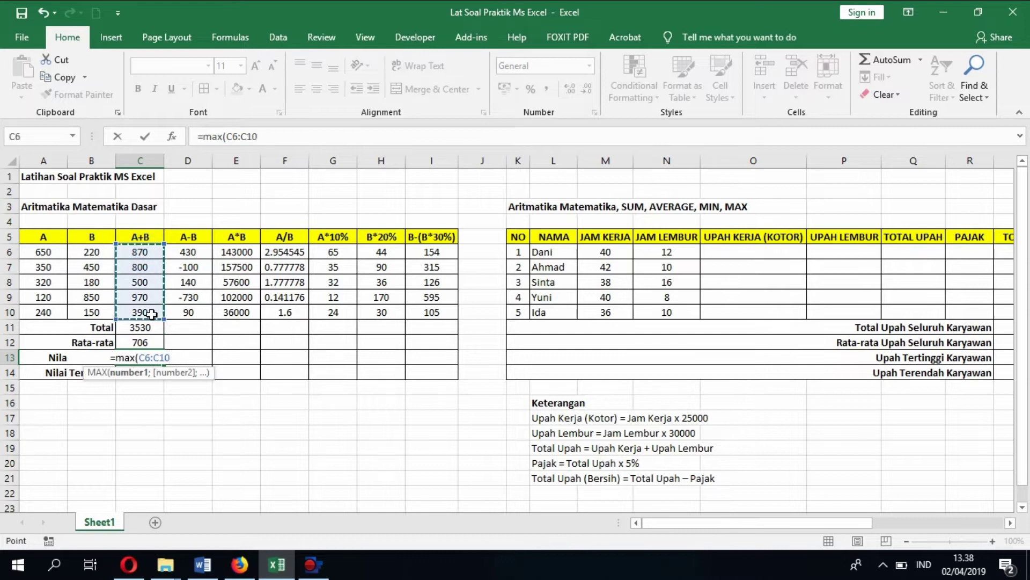
{"action": "type", "text": ")"}
{"action": "key", "text": "Return"}
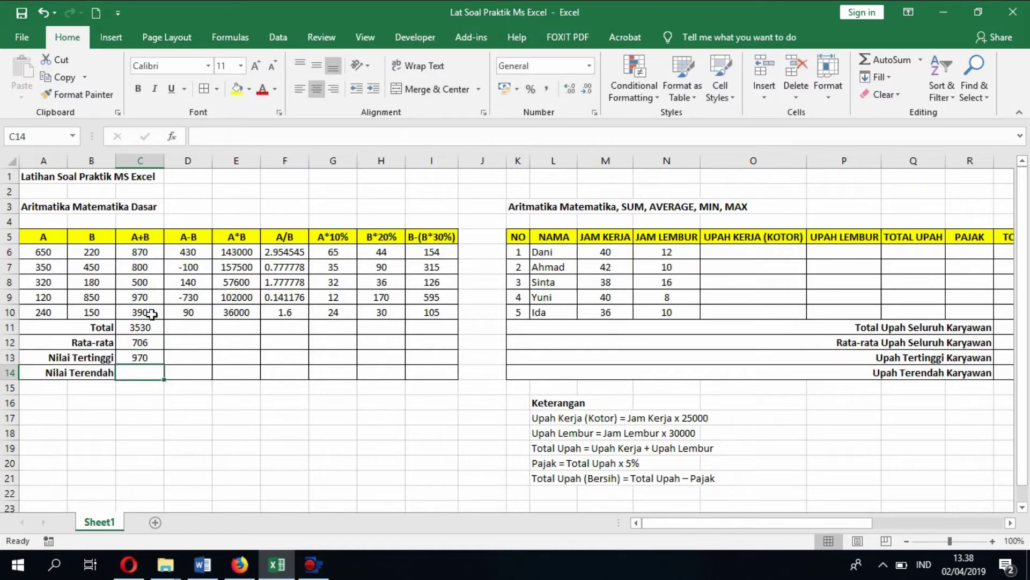
- Find the Nilai Terendah in cell C14 with =MIN(C6:C10), and fill the summary formulas in C11:C14 across through column I
{"action": "type", "text": "="}
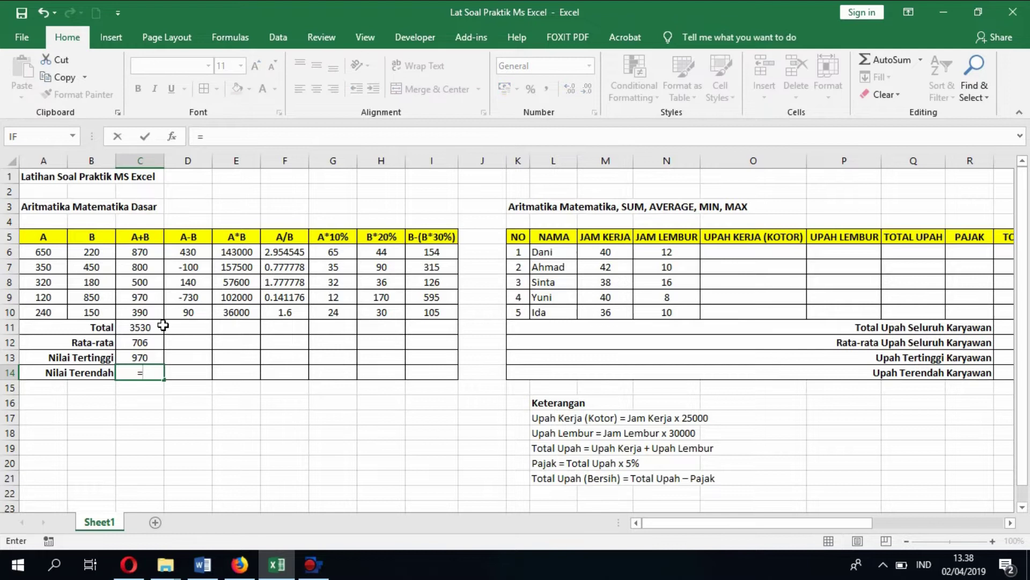
{"action": "type", "text": "min("}
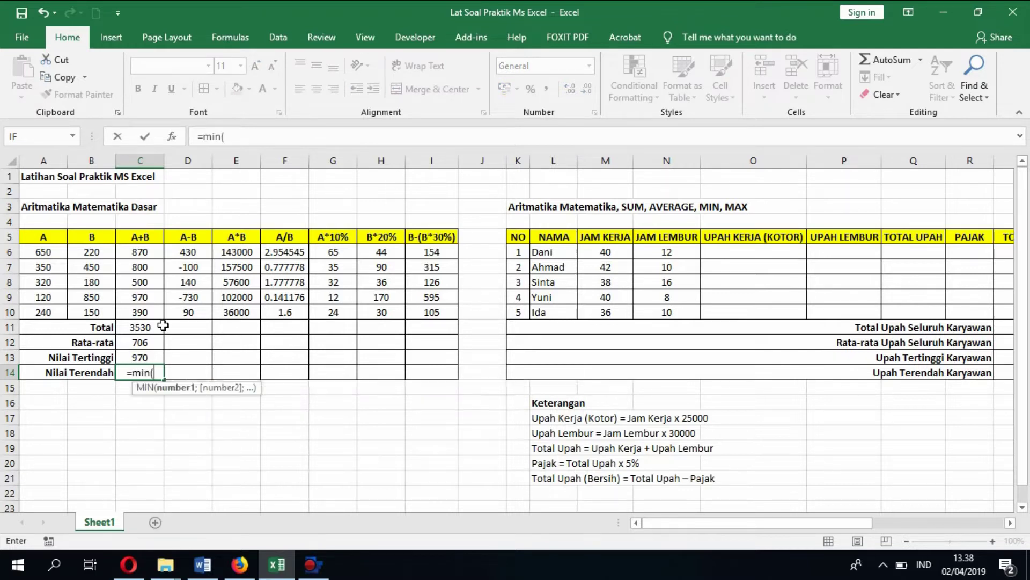
{"action": "left_click_drag", "start_coordinate": [148, 247], "coordinate": [152, 312]}
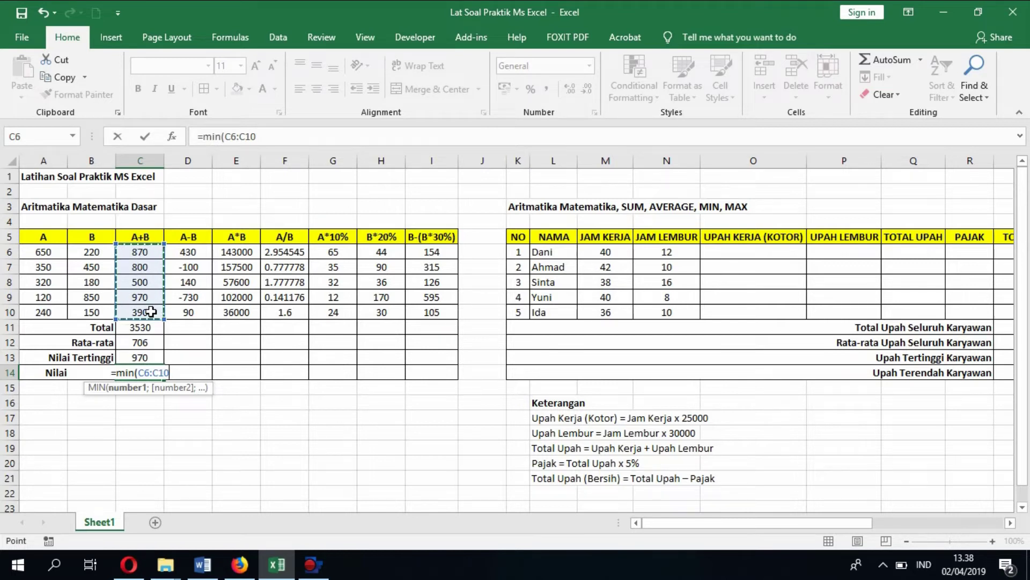
{"action": "type", "text": ")"}
{"action": "key", "text": "Return"}
{"action": "left_click_drag", "start_coordinate": [144, 328], "coordinate": [445, 378]}
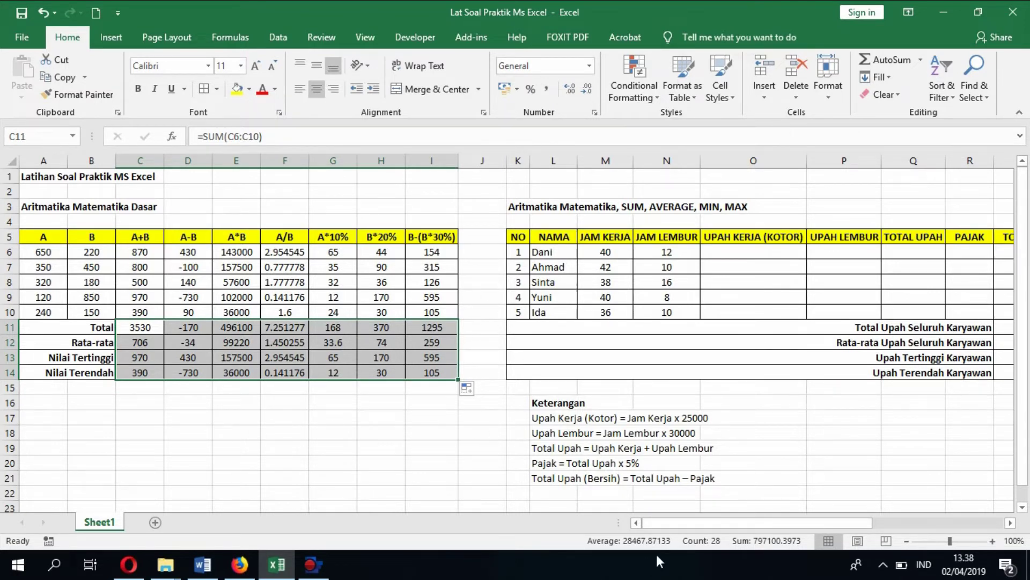
- Calculate the first employee's UPAH KERJA (KOTOR) in cell O6 with =M6*25000
{"action": "left_click_drag", "start_coordinate": [666, 528], "coordinate": [803, 524]}
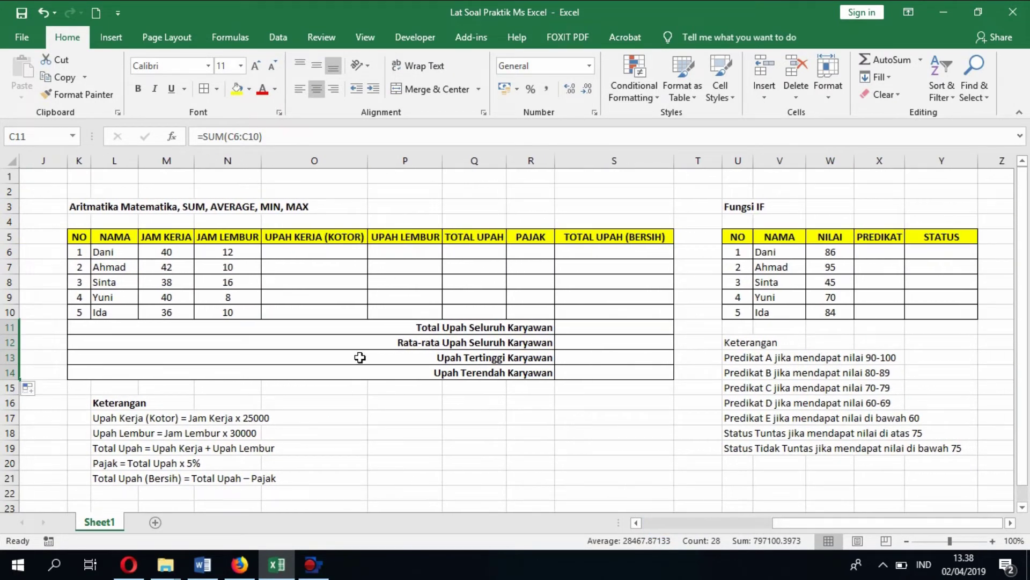
{"action": "left_click", "coordinate": [331, 256]}
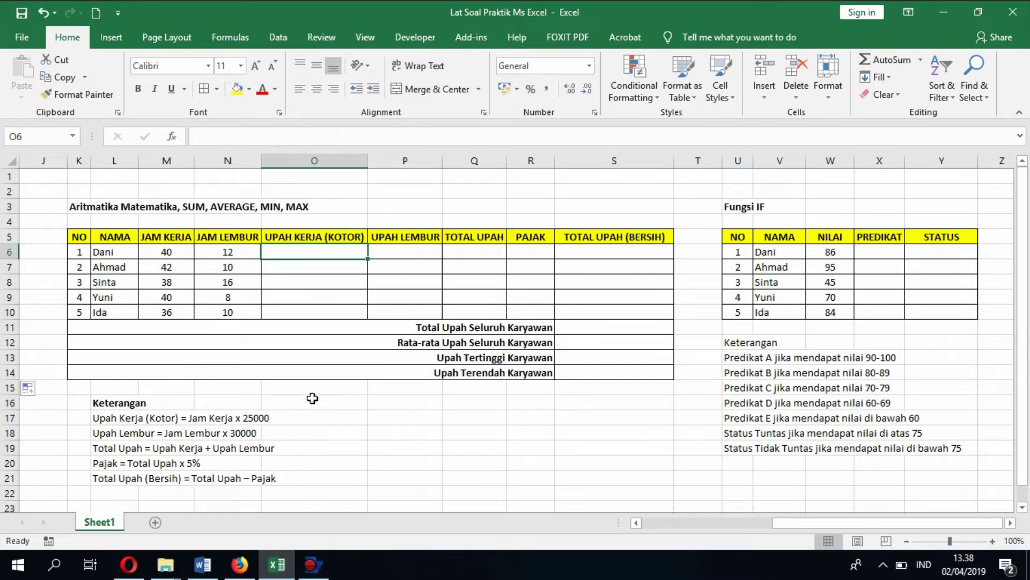
{"action": "type", "text": "="}
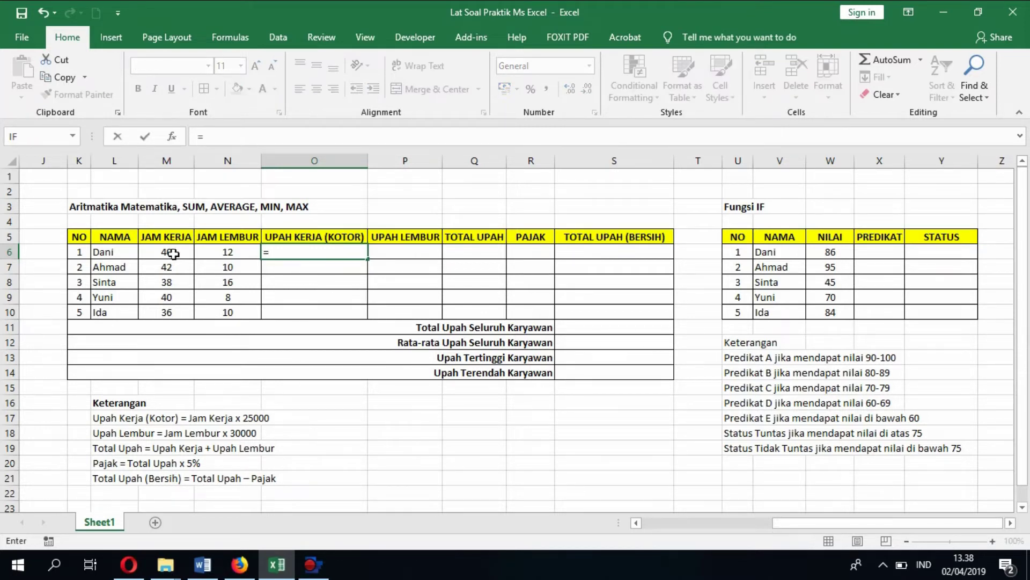
{"action": "left_click", "coordinate": [163, 255]}
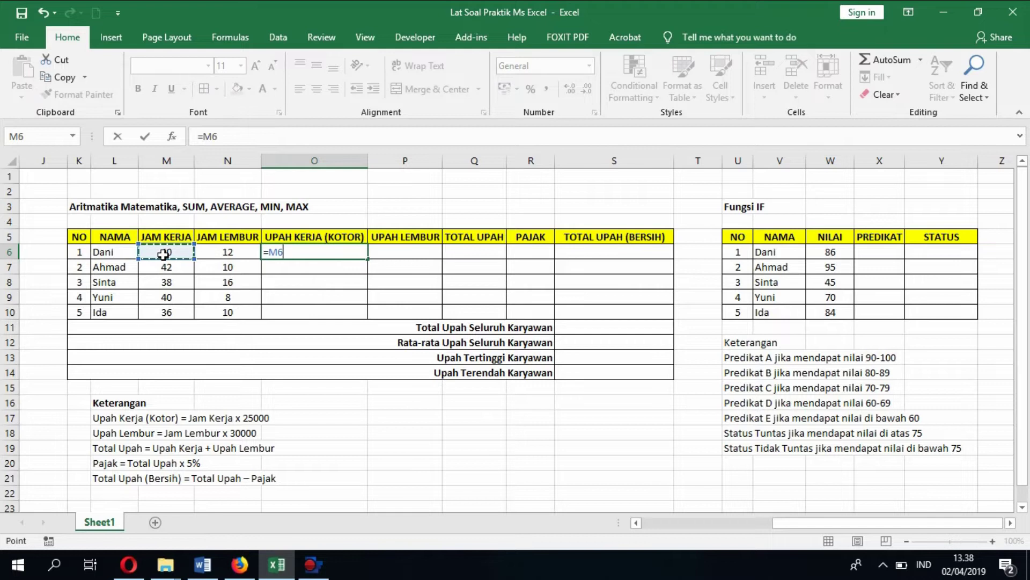
{"action": "type", "text": "*"}
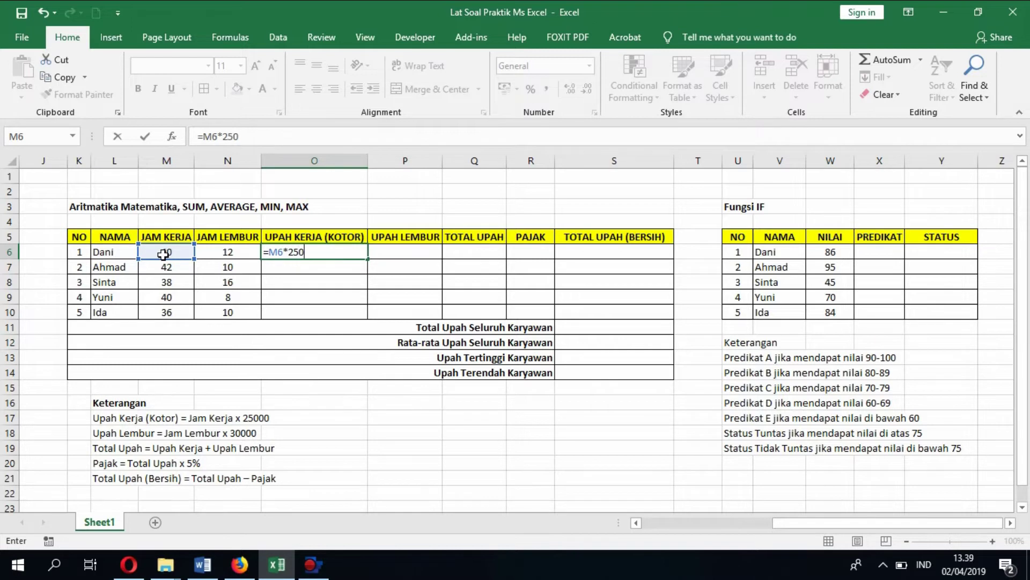
{"action": "key", "text": "Return"}
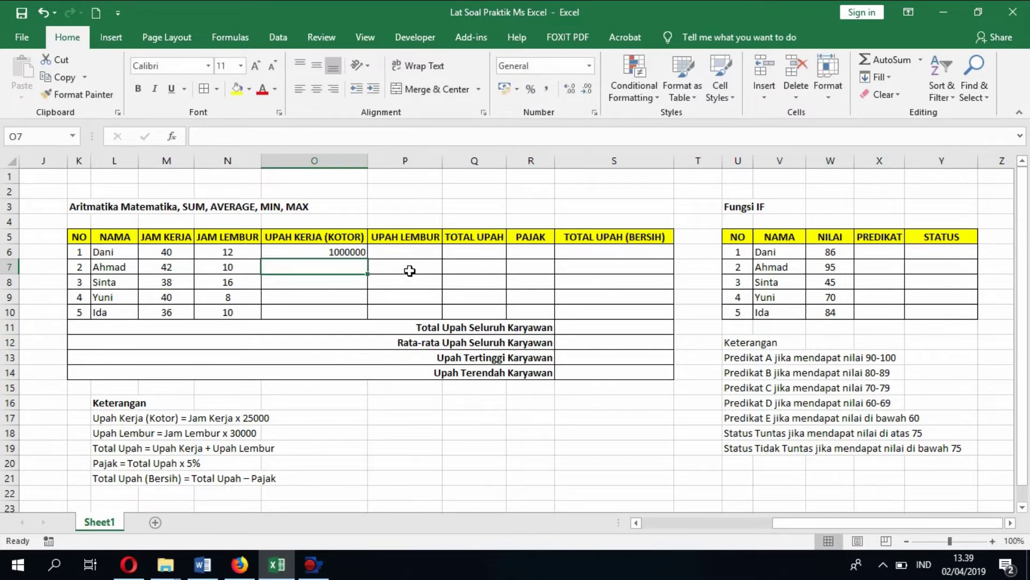
- Calculate the first employee's UPAH LEMBUR in cell P6 with =N6*30000
{"action": "left_click", "coordinate": [394, 254]}
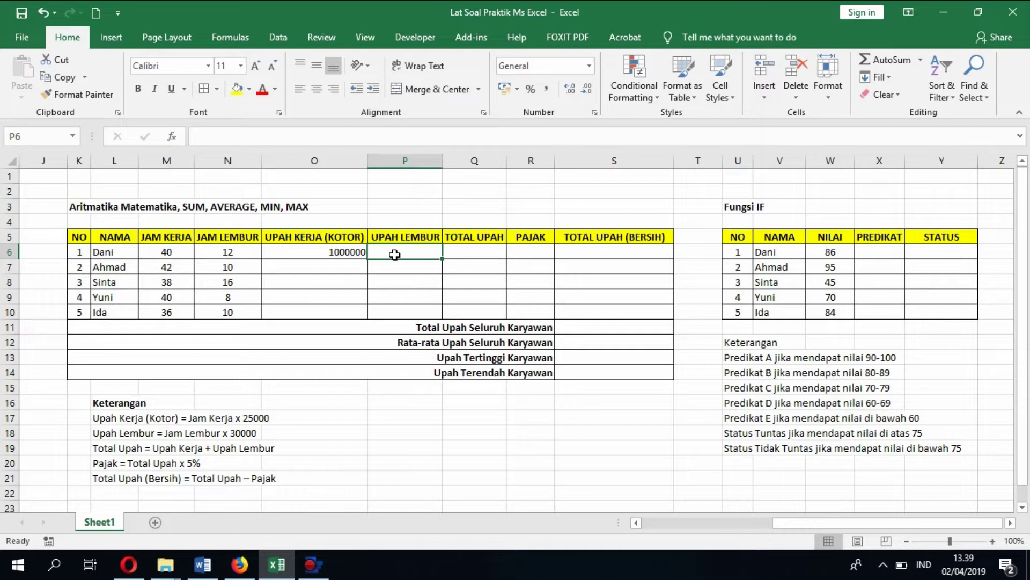
{"action": "type", "text": "="}
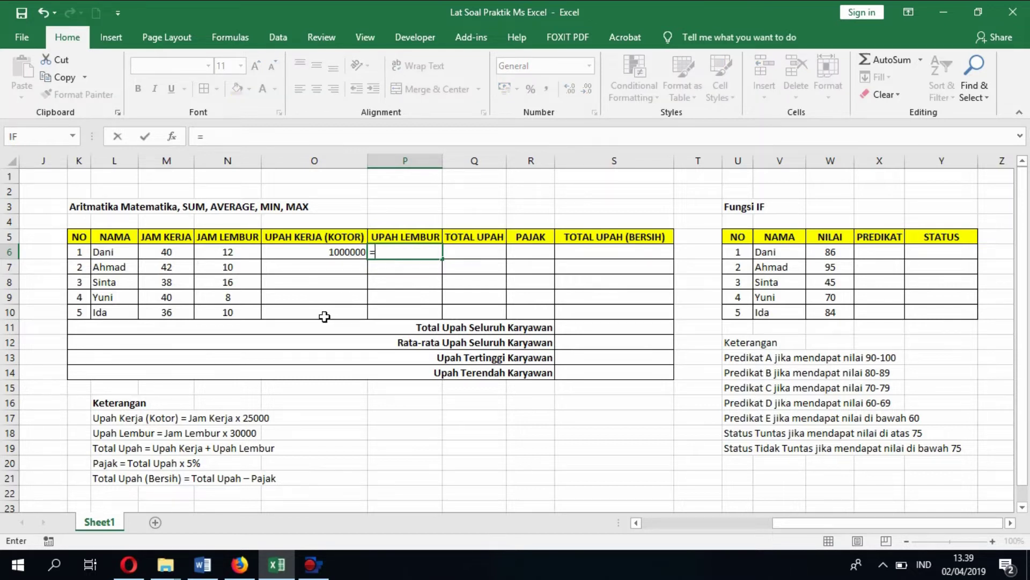
{"action": "left_click", "coordinate": [232, 251]}
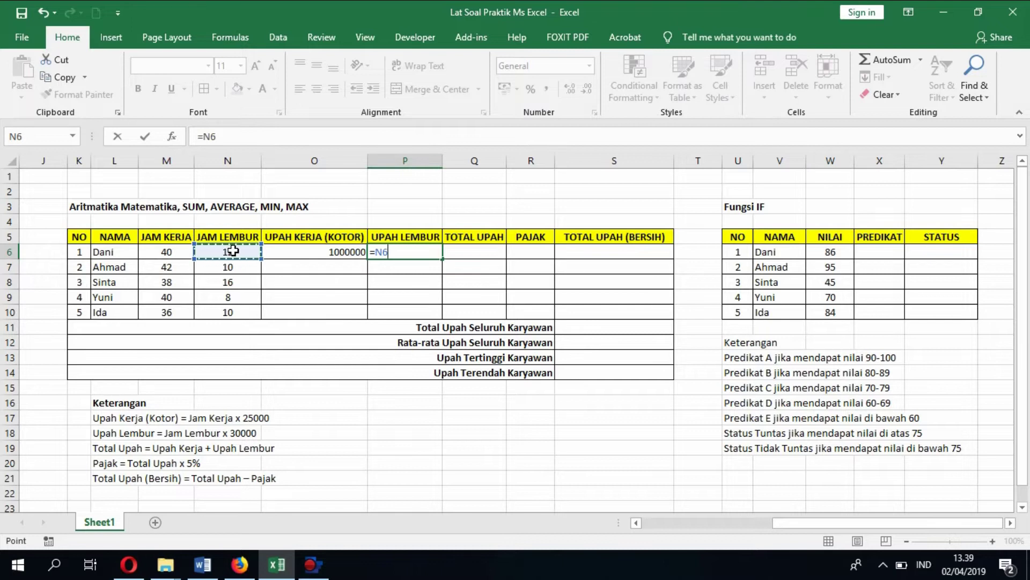
{"action": "type", "text": "*"}
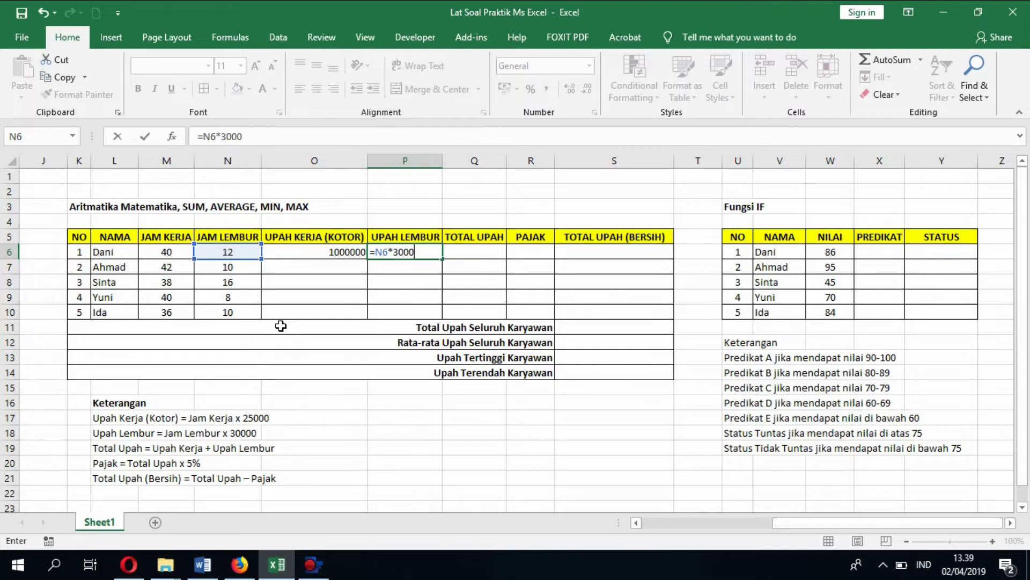
{"action": "key", "text": "Return"}
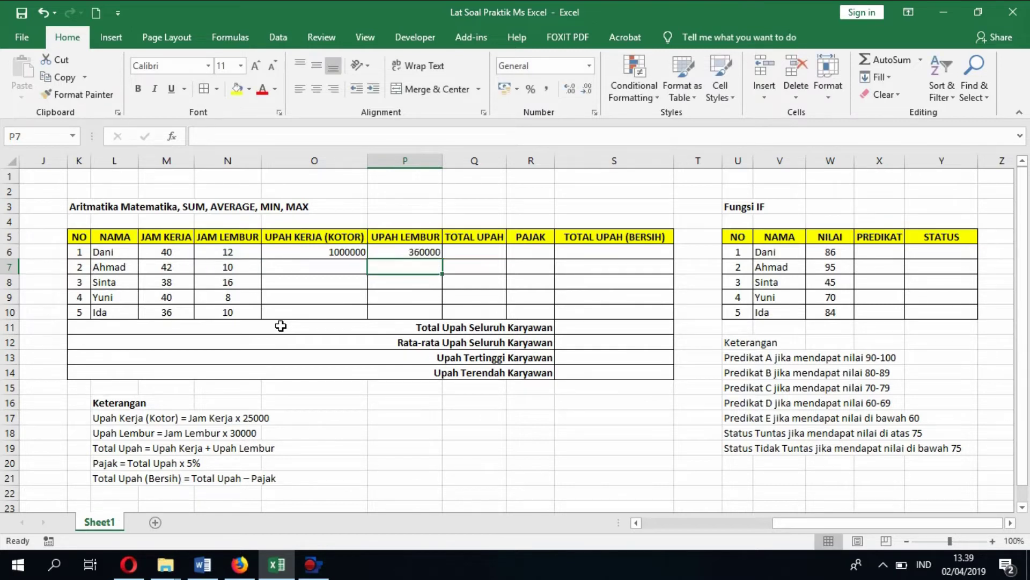
- Calculate the first employee's TOTAL UPAH in cell Q6 with =O6+P6
{"action": "left_click", "coordinate": [479, 253]}
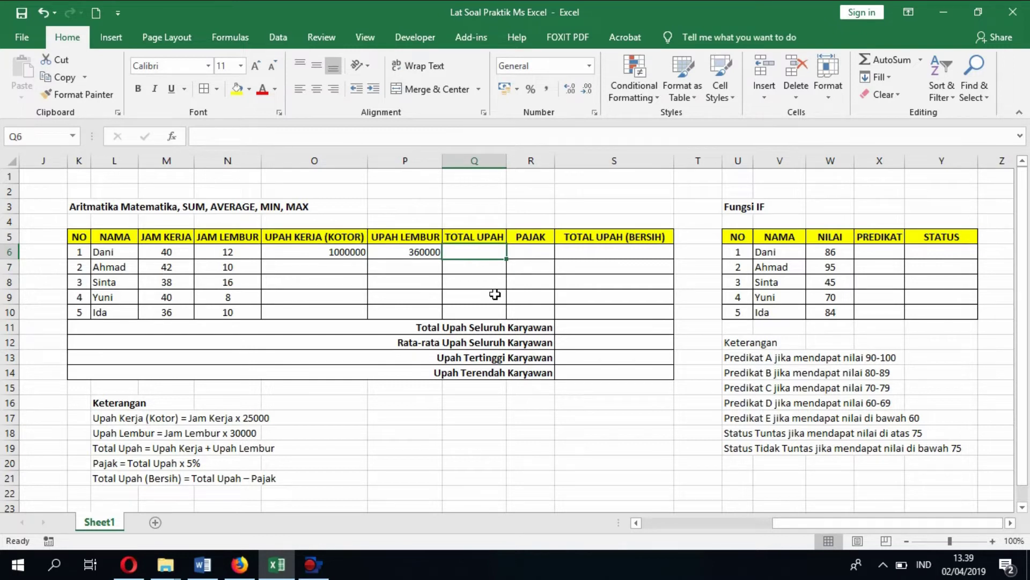
{"action": "type", "text": "="}
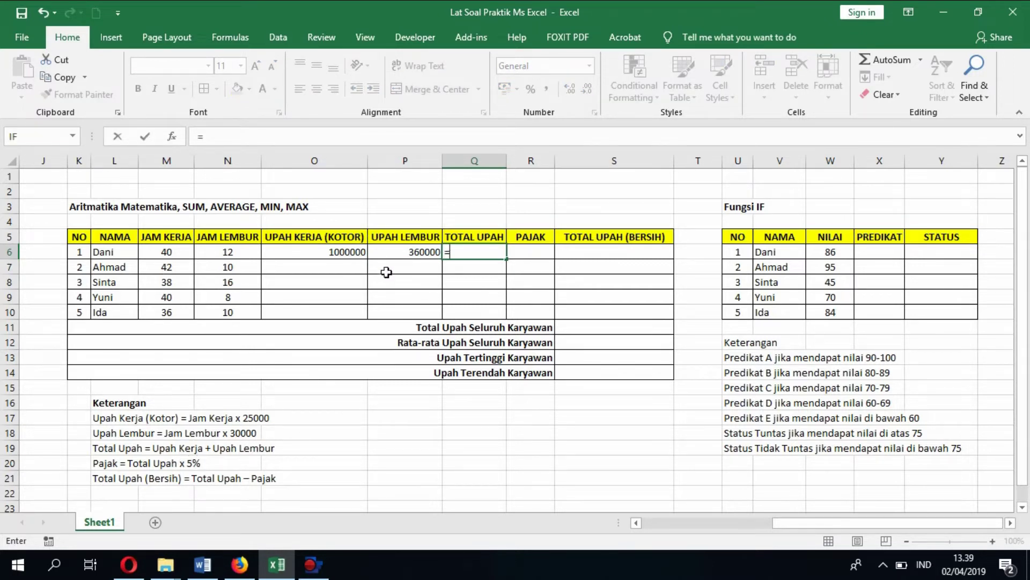
{"action": "left_click", "coordinate": [349, 252]}
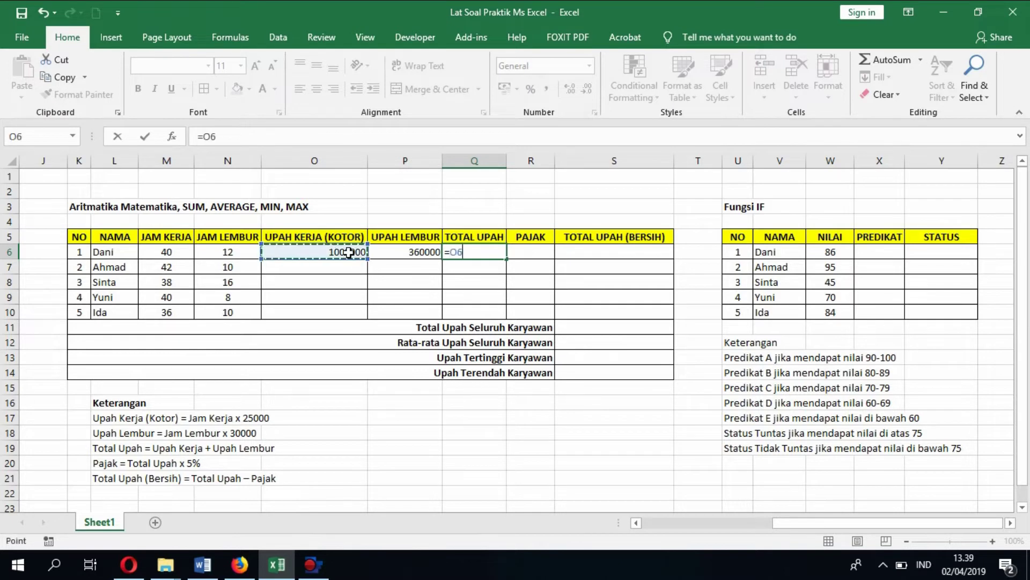
{"action": "type", "text": "+"}
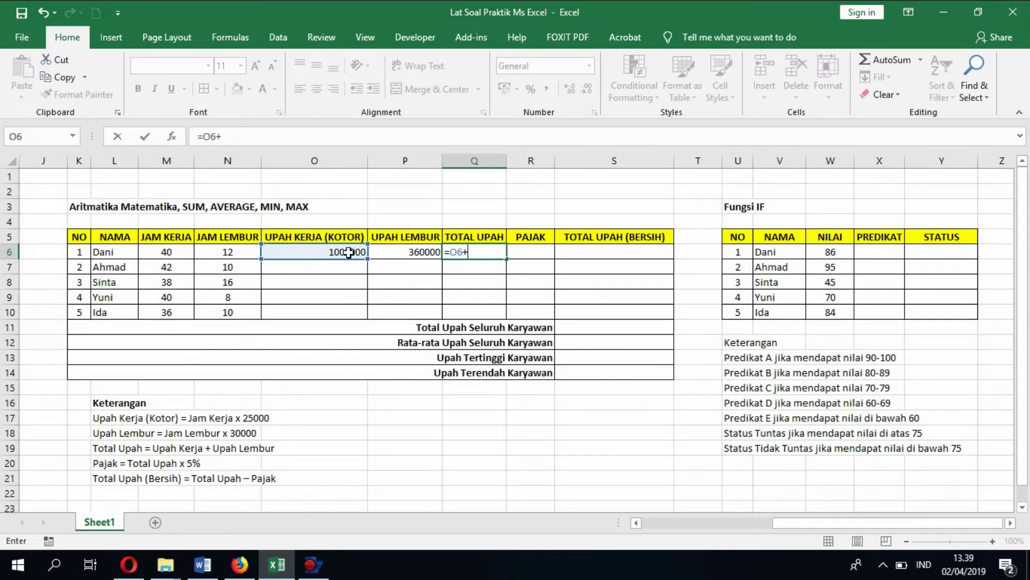
{"action": "left_click", "coordinate": [419, 251]}
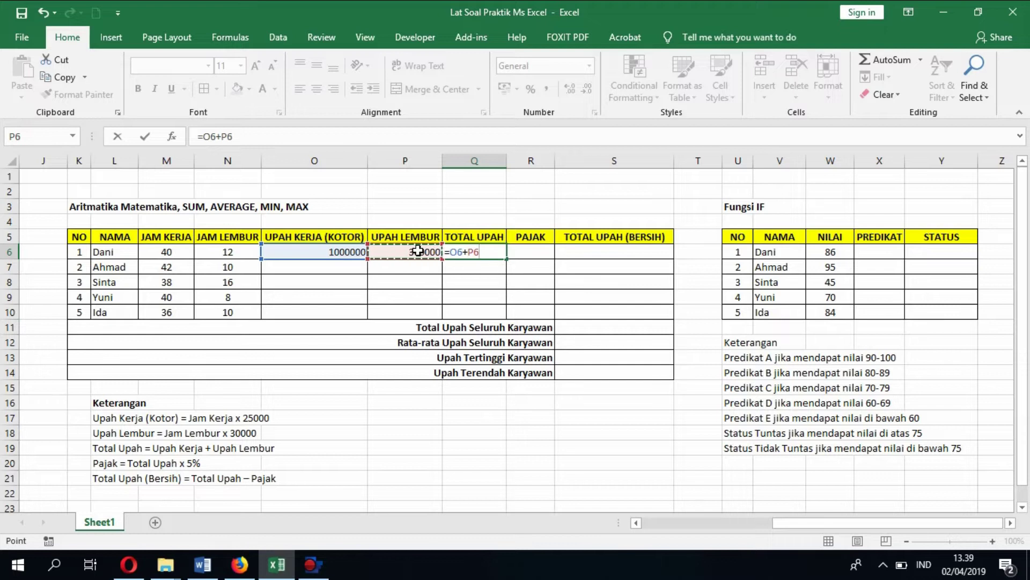
{"action": "key", "text": "Return"}
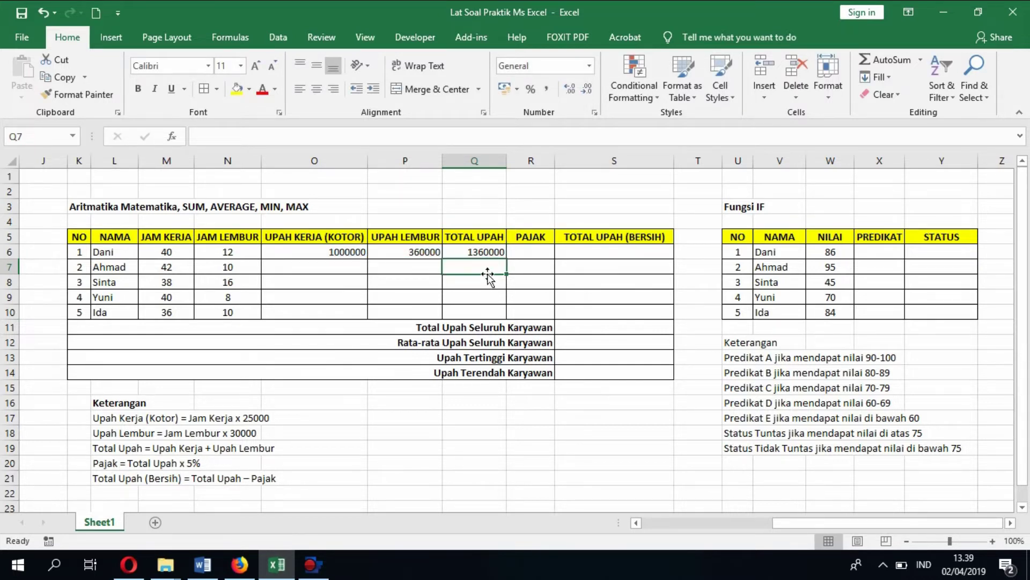
- Calculate the first employee's PAJAK in cell R6 with =Q6*5%
{"action": "left_click", "coordinate": [524, 253]}
{"action": "type", "text": "="}
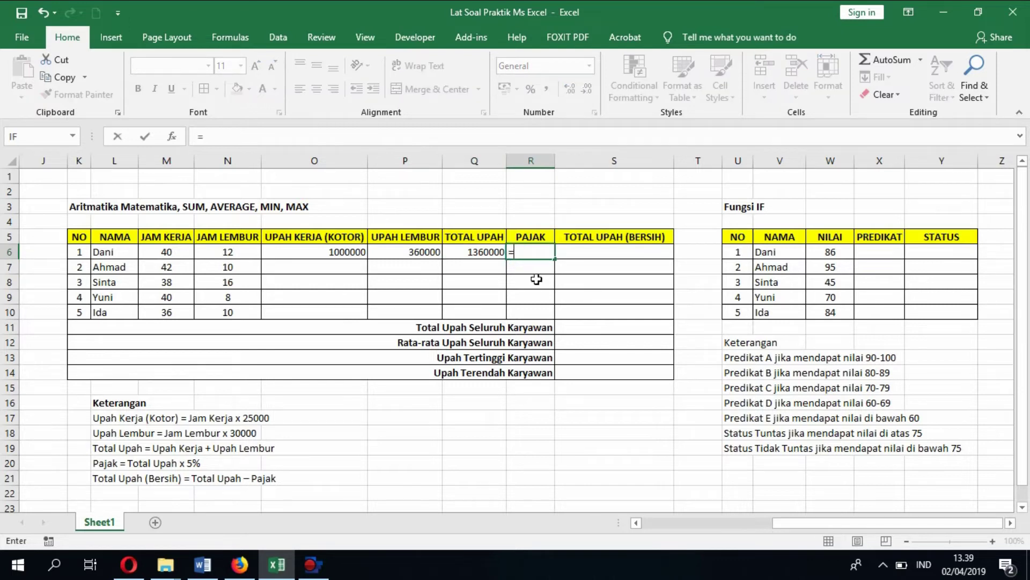
{"action": "left_click", "coordinate": [490, 252]}
{"action": "type", "text": "*"}
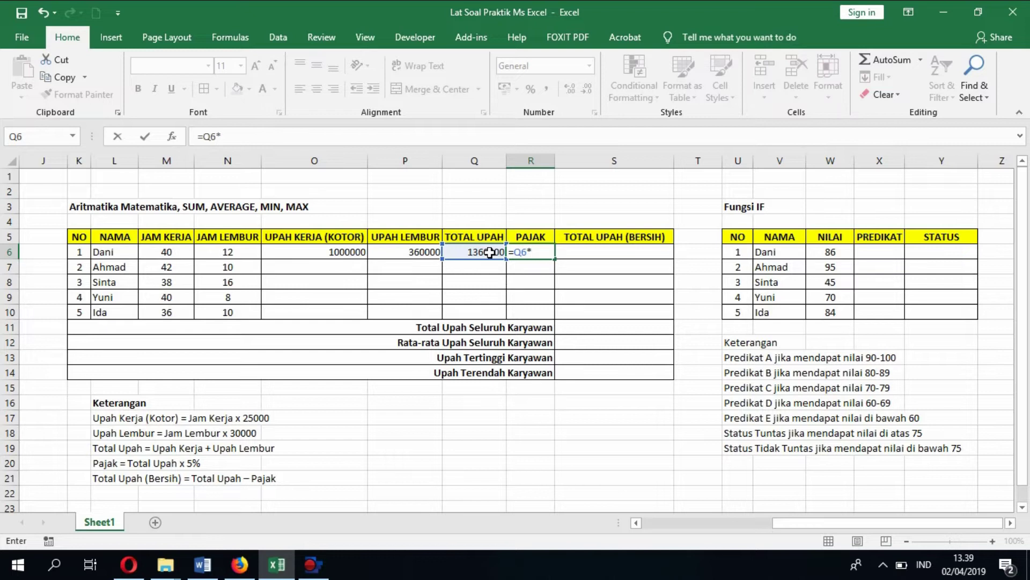
{"action": "key", "text": "Return"}
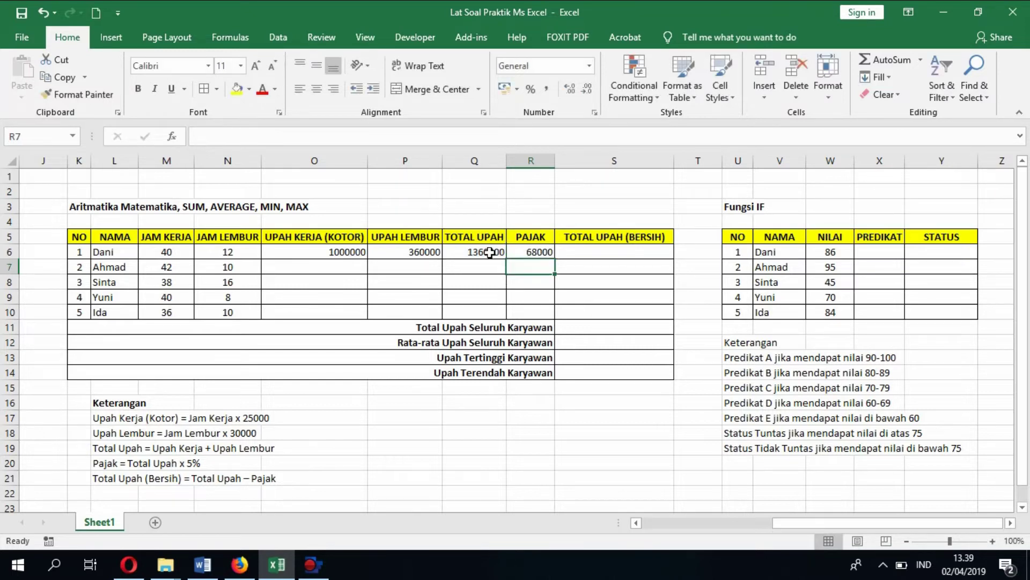
- Calculate TOTAL UPAH (BERSIH) in cell S6 with =Q6-R6, and fill the formulas in O6:S6 down through row 10
{"action": "left_click", "coordinate": [627, 249]}
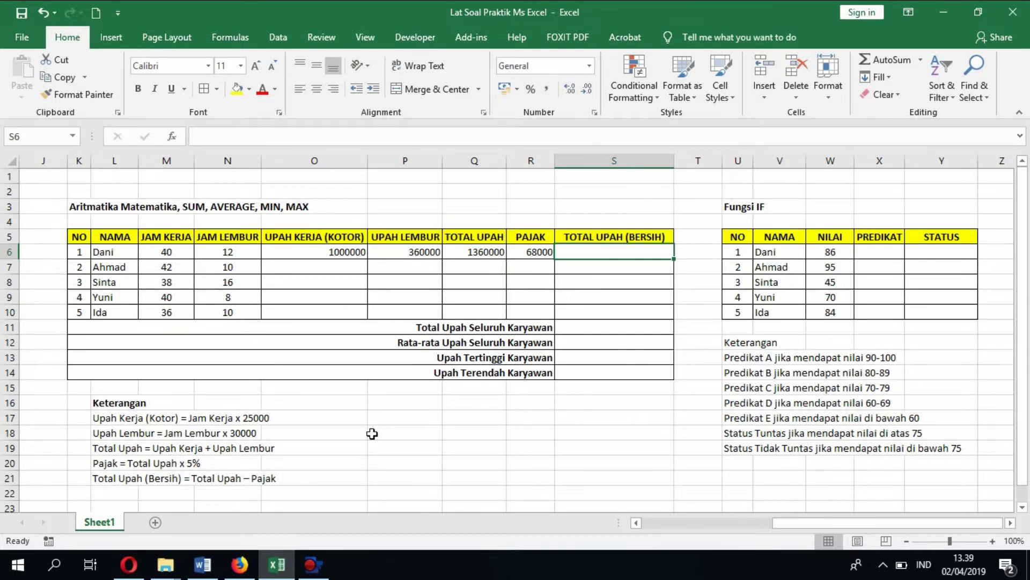
{"action": "type", "text": "="}
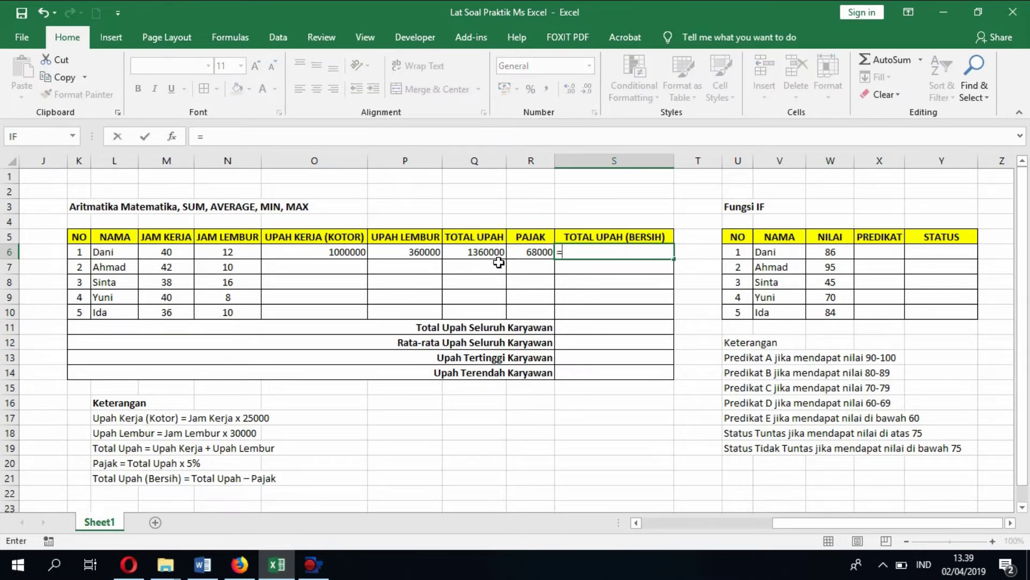
{"action": "left_click", "coordinate": [490, 251]}
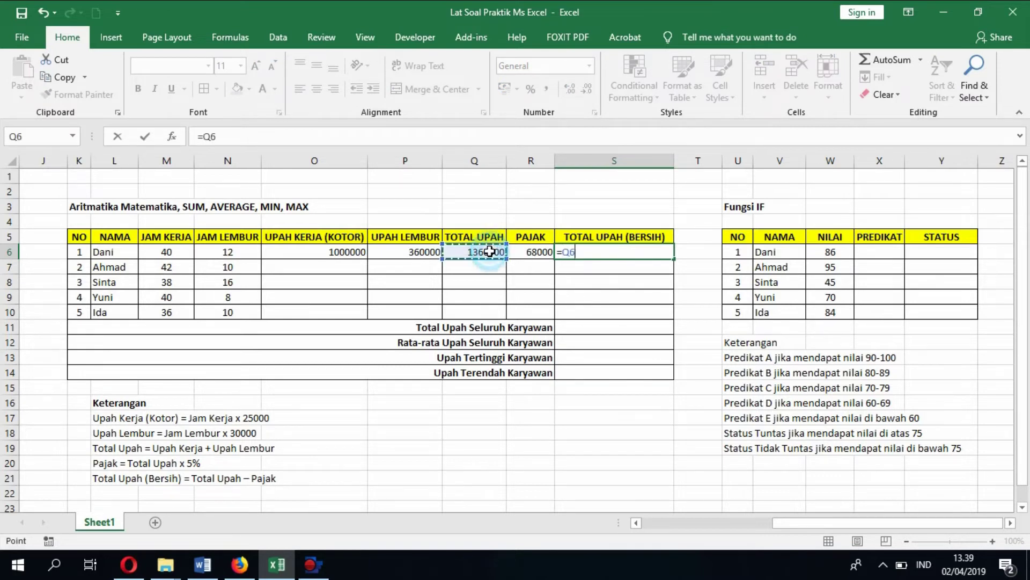
{"action": "type", "text": "-"}
{"action": "left_click", "coordinate": [541, 256]}
{"action": "key", "text": "Return"}
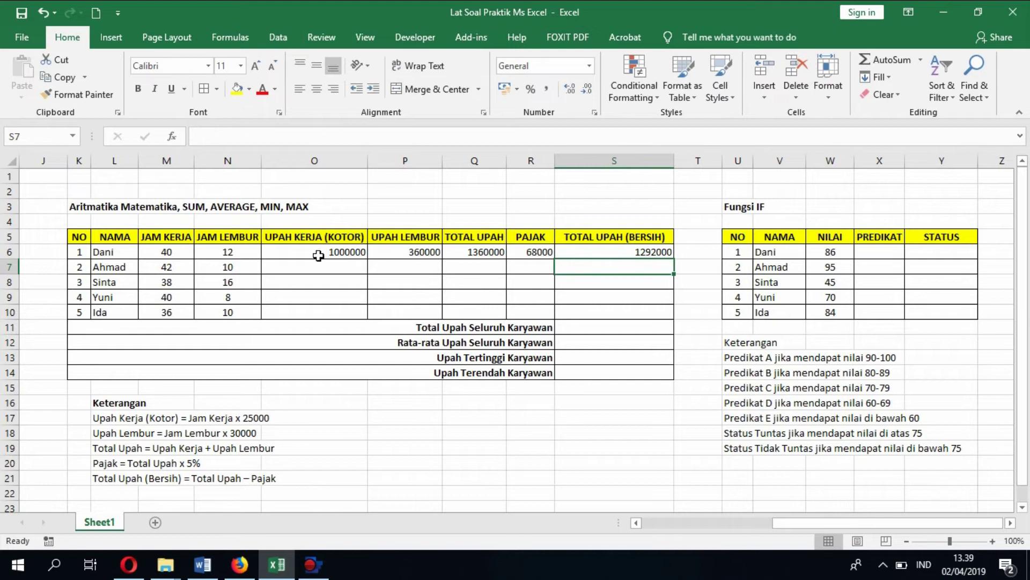
{"action": "left_click_drag", "start_coordinate": [311, 253], "coordinate": [676, 316]}
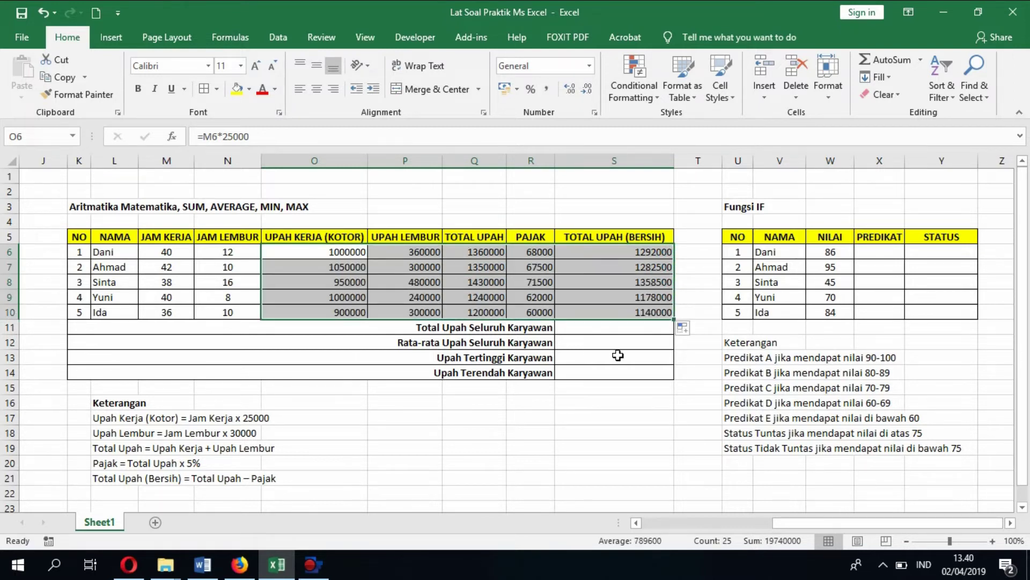
- Calculate the Total Upah Seluruh Karyawan in cell S11 with =SUM(S6:S10)
{"action": "left_click", "coordinate": [595, 332]}
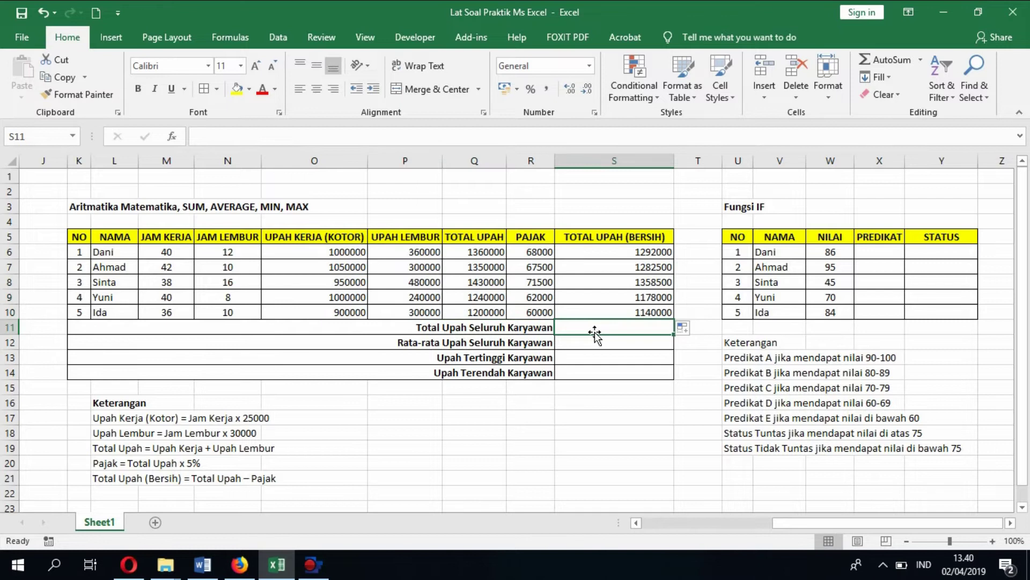
{"action": "type", "text": "=sum"}
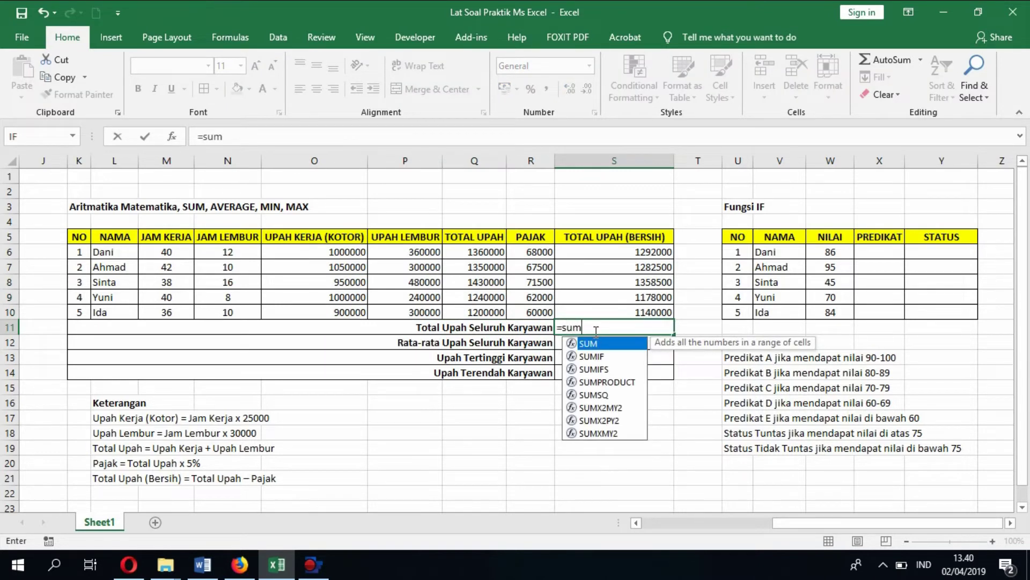
{"action": "type", "text": "("}
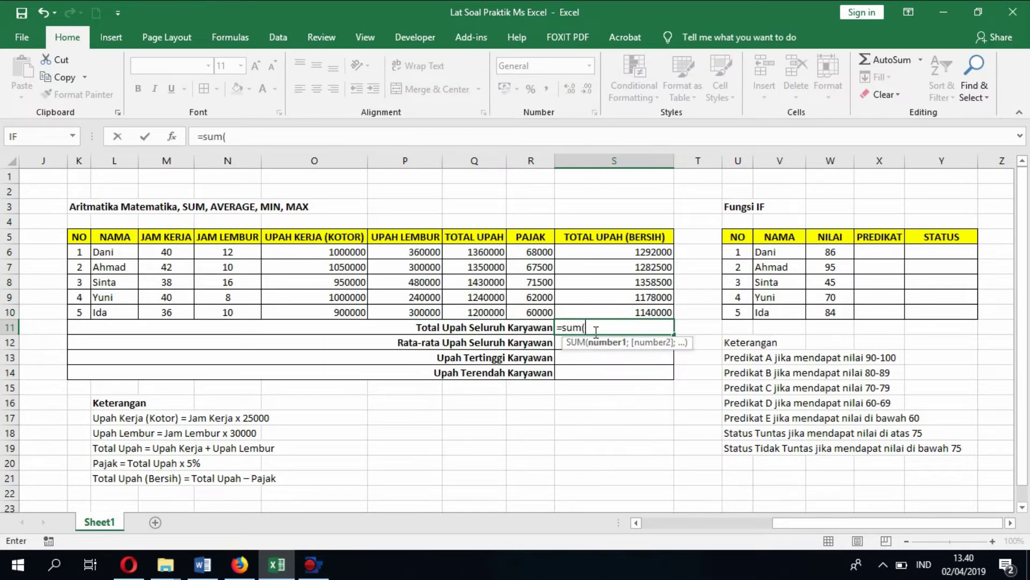
{"action": "left_click", "coordinate": [647, 251]}
{"action": "left_click_drag", "start_coordinate": [647, 276], "coordinate": [652, 312]}
{"action": "type", "text": ")"}
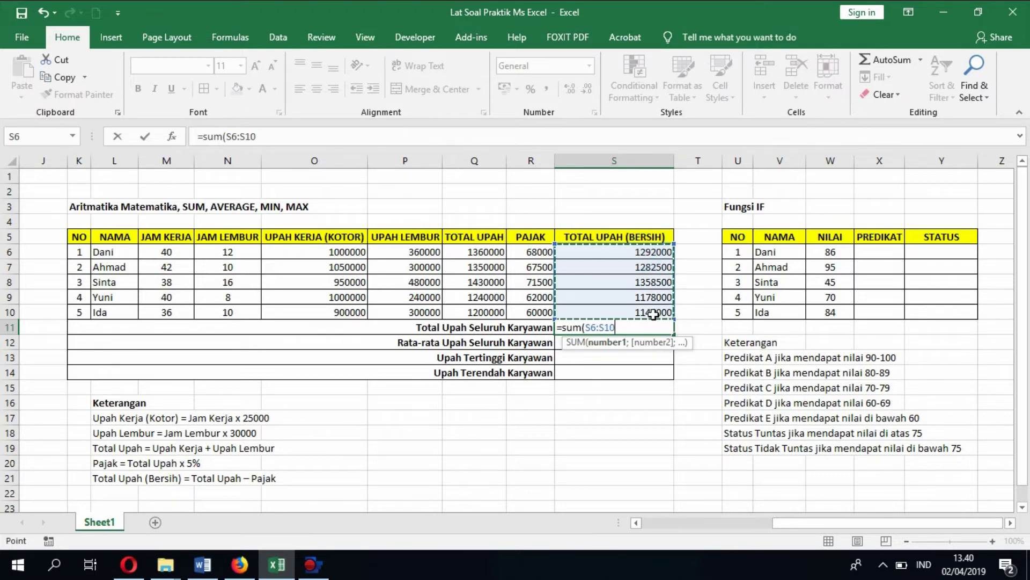
{"action": "key", "text": "Return"}
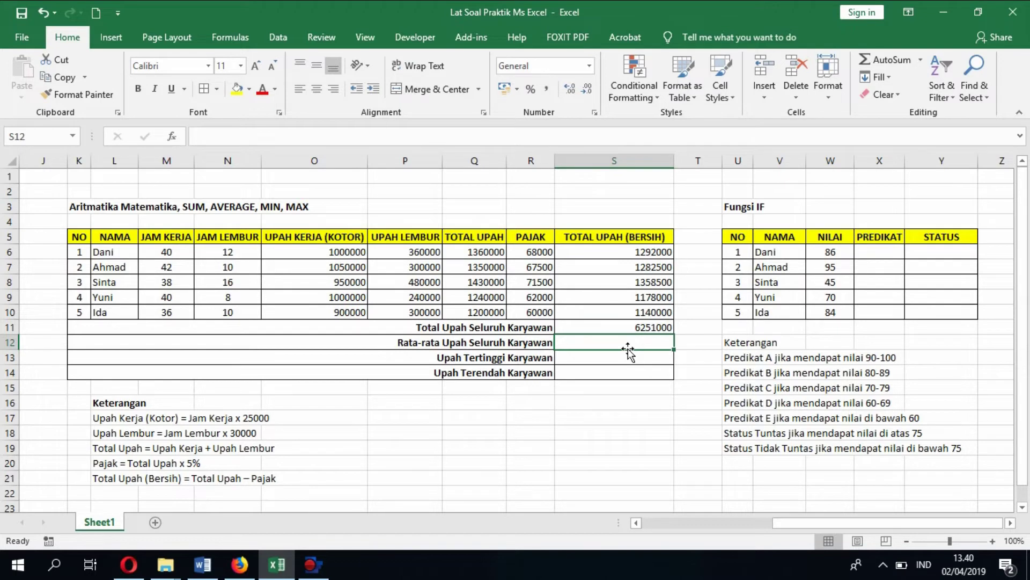
- Calculate the Rata-rata Upah Seluruh Karyawan in cell S12 with =average(S6:S10)
{"action": "type", "text": "=aver"}
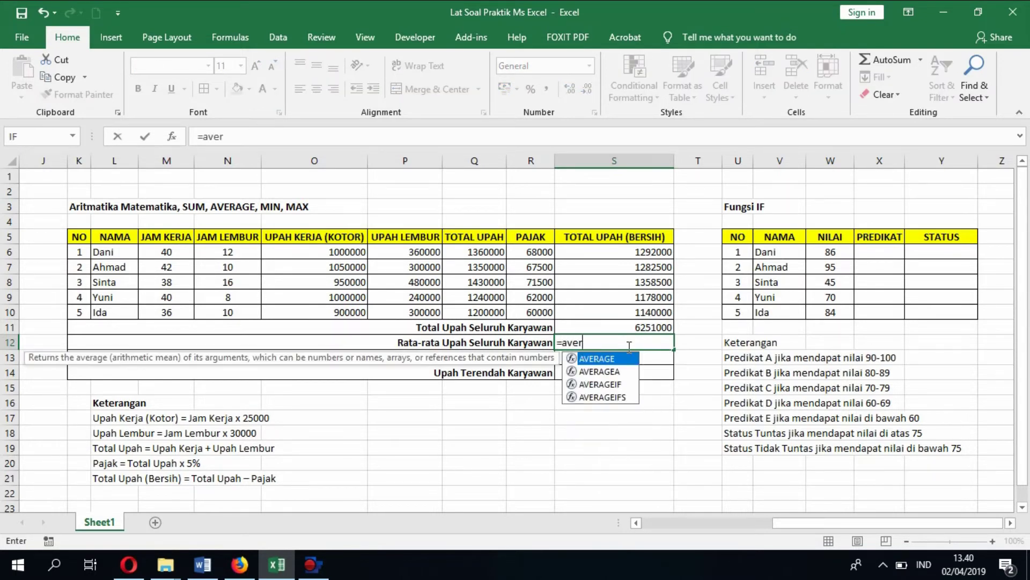
{"action": "type", "text": "age("}
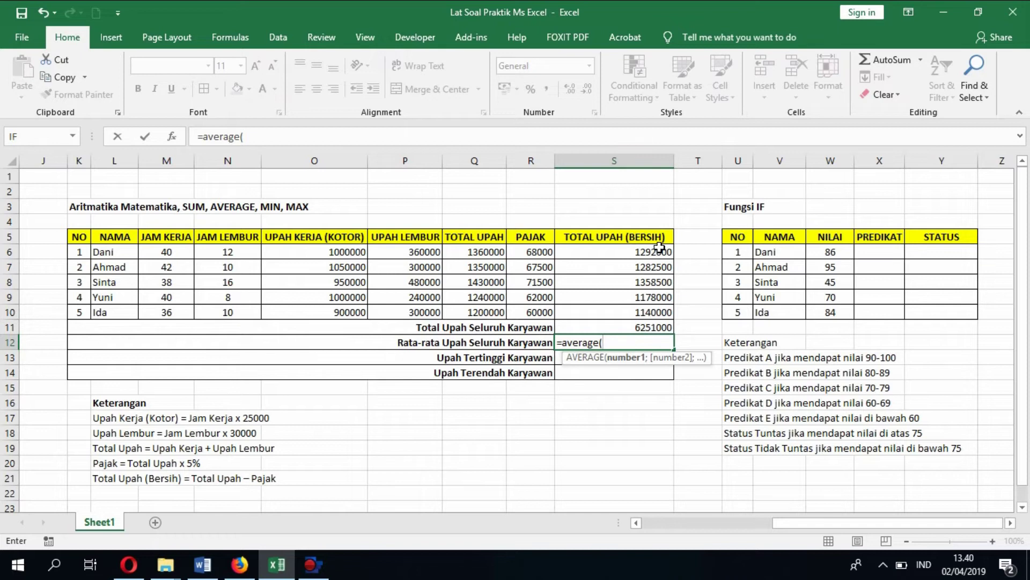
{"action": "left_click_drag", "start_coordinate": [660, 248], "coordinate": [661, 310]}
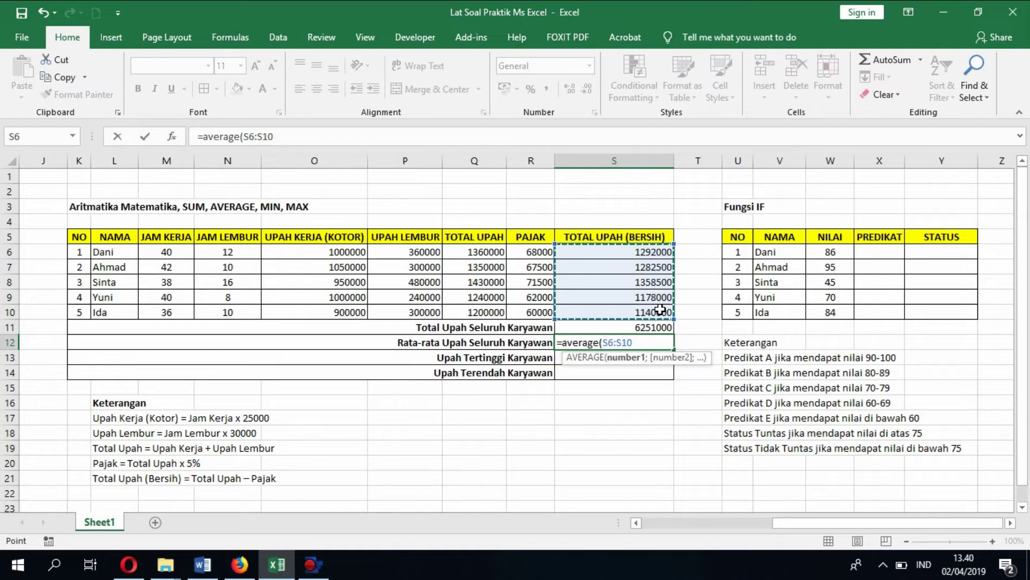
{"action": "type", "text": ")"}
{"action": "key", "text": "Return"}
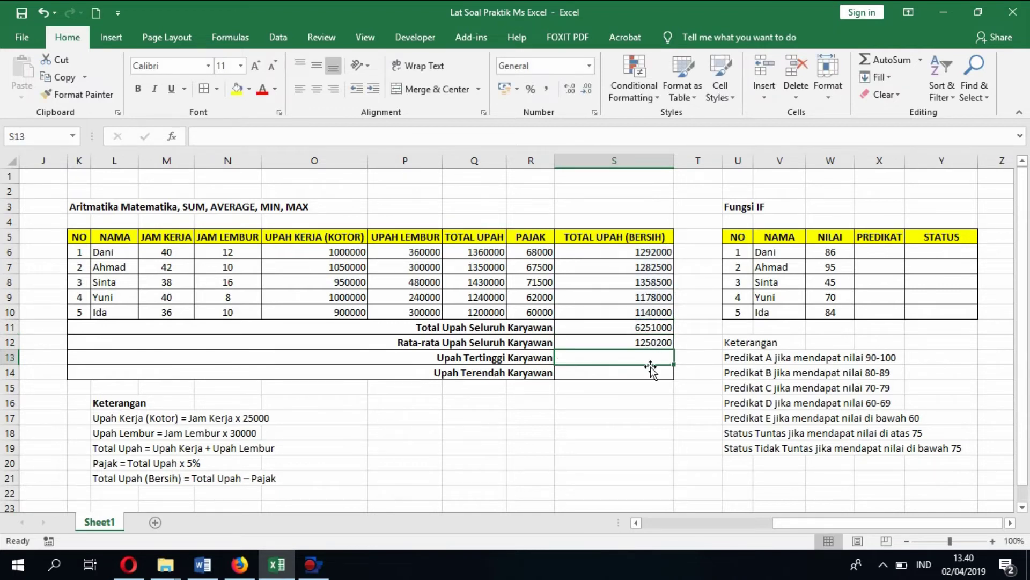
- Calculate the Upah Tertinggi Karyawan in cell S13 with =max(S6:S10)
{"action": "type", "text": "=max"}
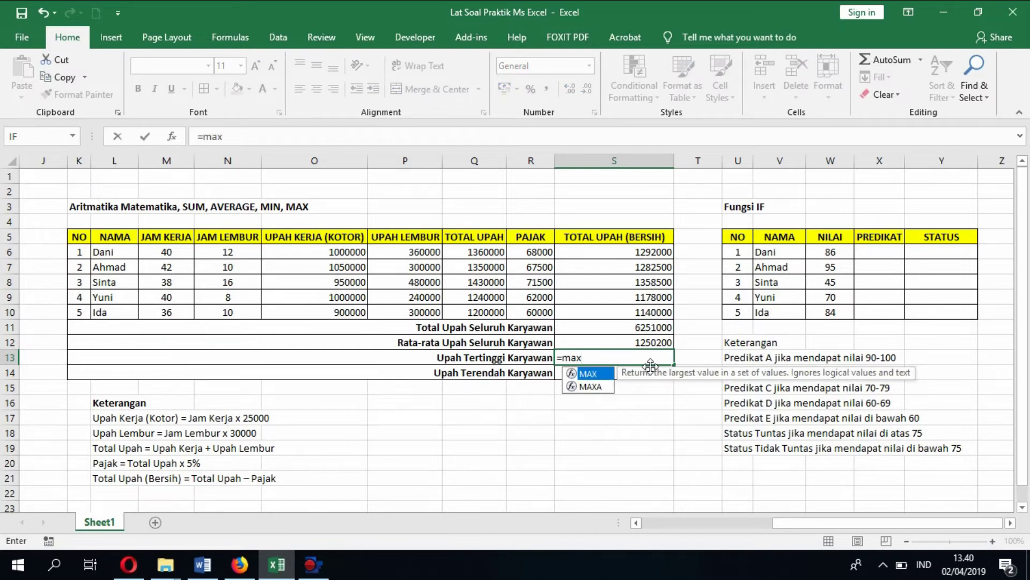
{"action": "type", "text": "("}
{"action": "left_click_drag", "start_coordinate": [642, 251], "coordinate": [640, 313]}
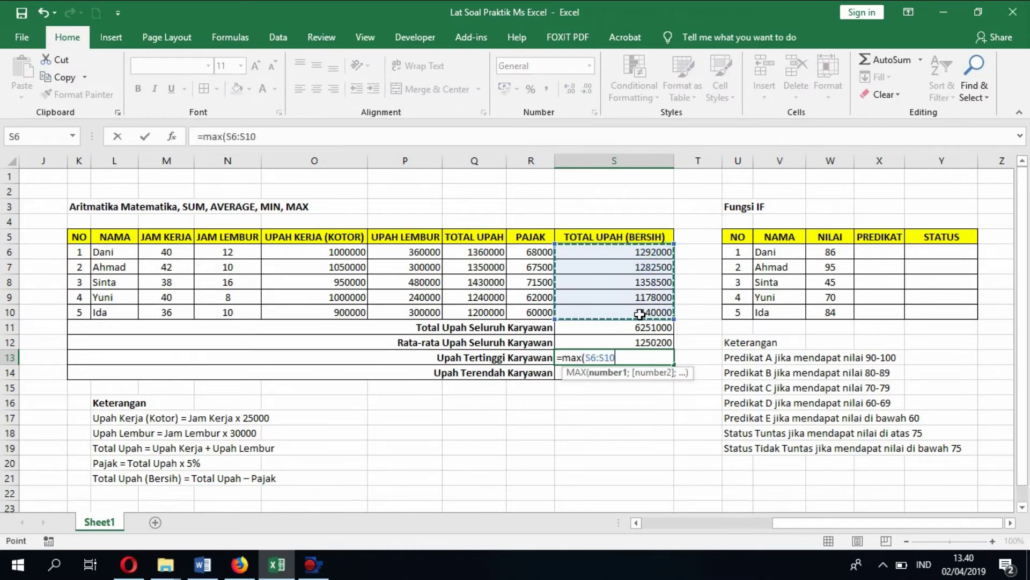
{"action": "type", "text": ")"}
{"action": "key", "text": "Return"}
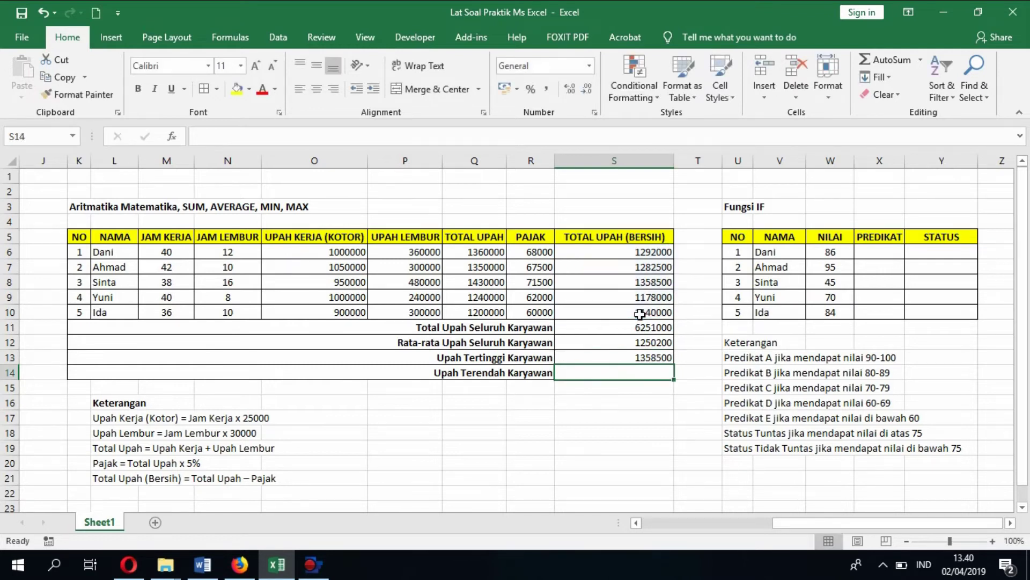
- Calculate the Upah Terendah Karyawan in cell S14 with =min(S6:S10)
{"action": "type", "text": "="}
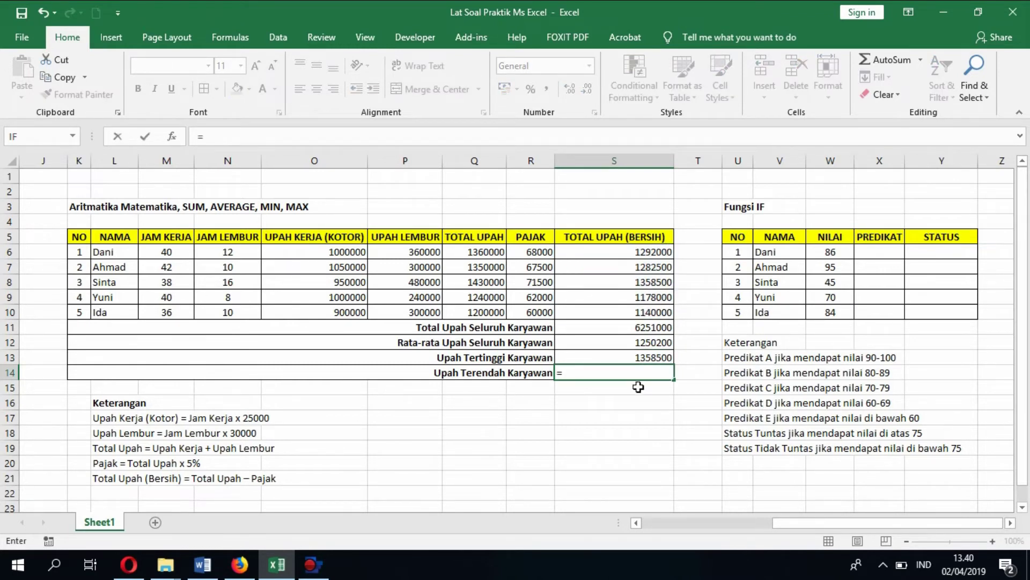
{"action": "type", "text": "min("}
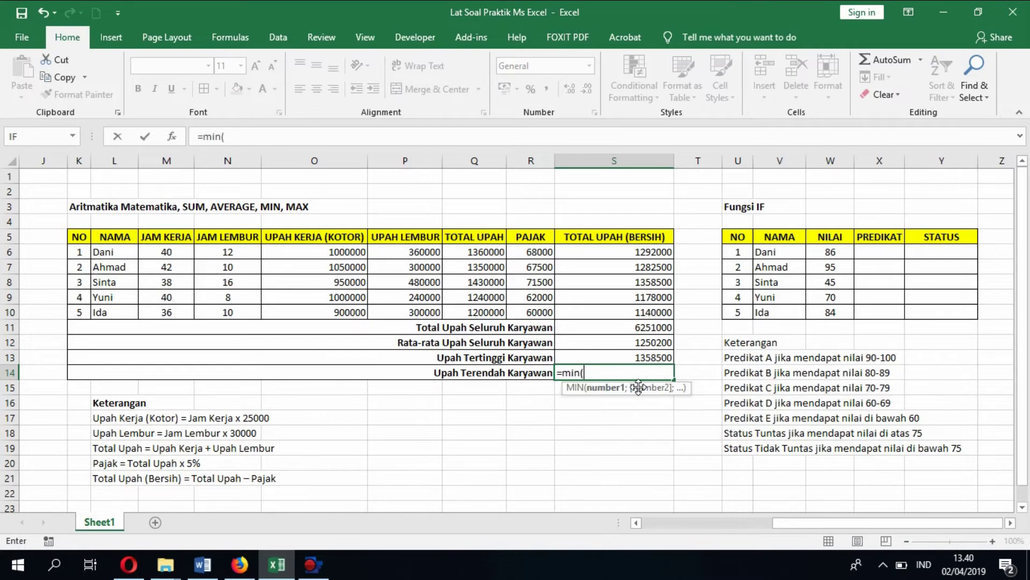
{"action": "left_click_drag", "start_coordinate": [648, 247], "coordinate": [646, 310]}
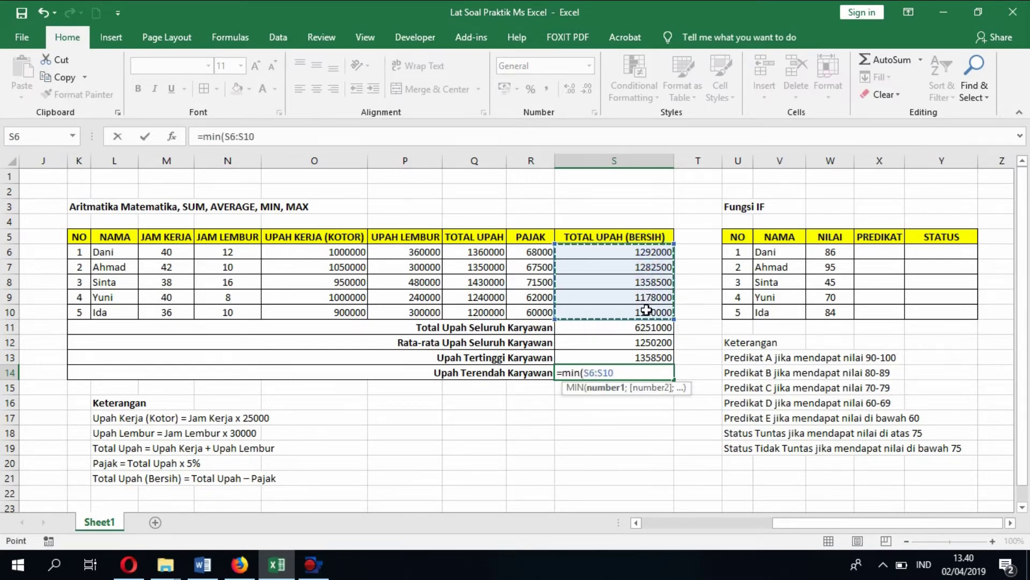
{"action": "type", "text": ")"}
{"action": "key", "text": "Return"}
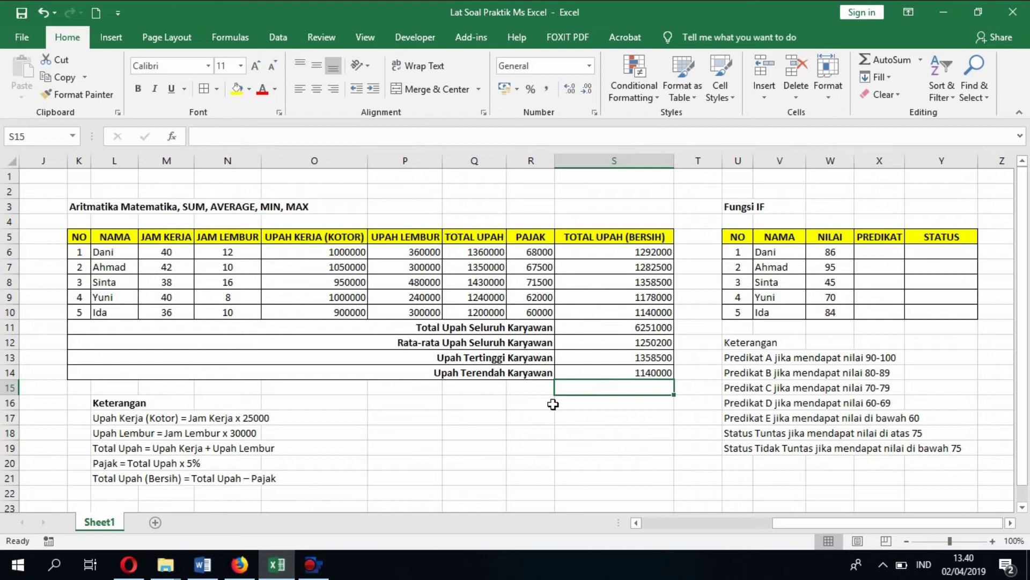
- Start the first PREDIKAT formula in cell X6 of the Fungsi IF table with =if(W6>=90;"A"; for predicate A
{"action": "left_click", "coordinate": [1011, 522]}
{"action": "left_click", "coordinate": [1011, 523]}
{"action": "left_click", "coordinate": [1011, 522]}
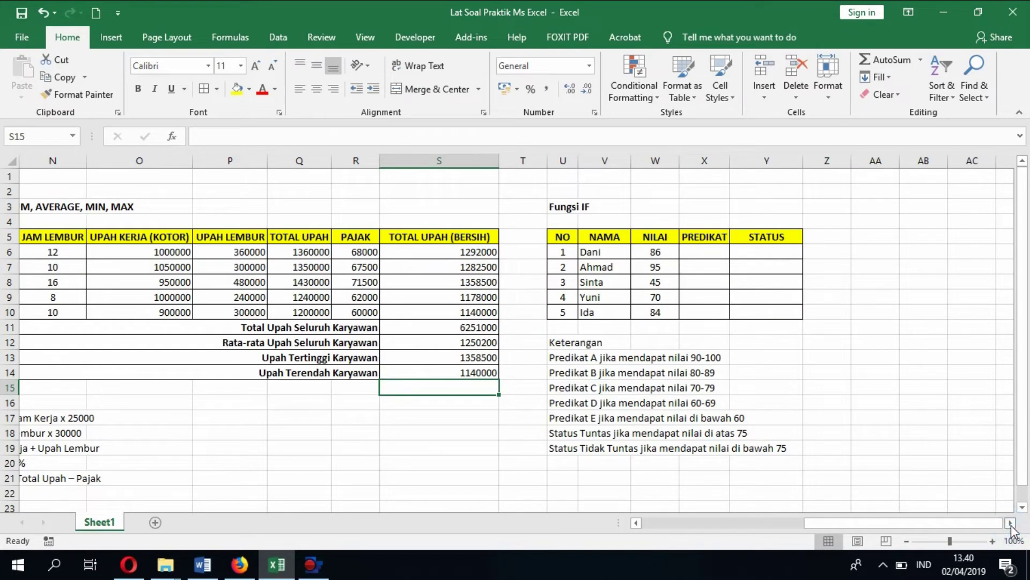
{"action": "left_click", "coordinate": [1011, 522]}
{"action": "left_click", "coordinate": [1011, 522]}
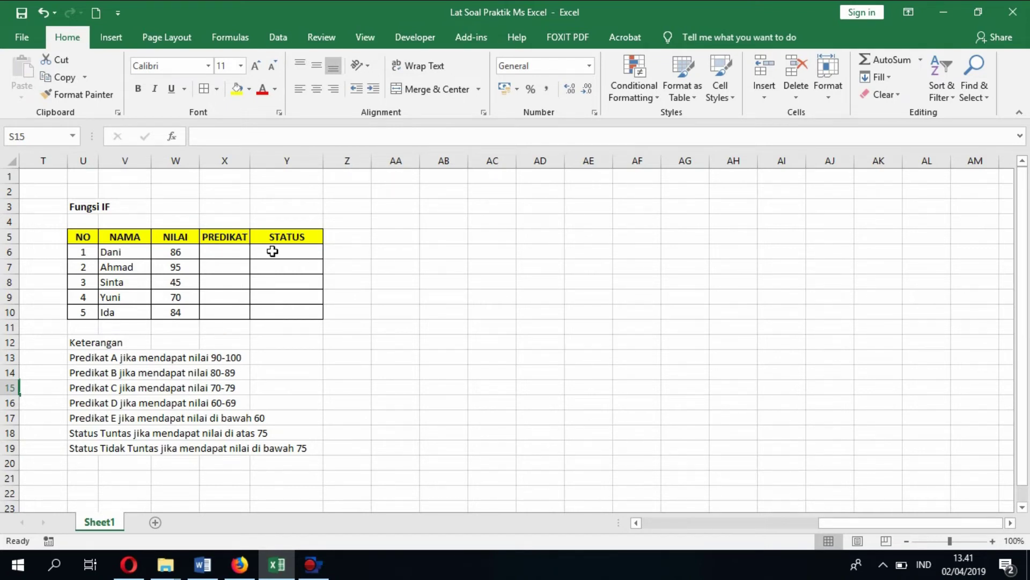
{"action": "left_click", "coordinate": [272, 251]}
{"action": "left_click", "coordinate": [232, 252]}
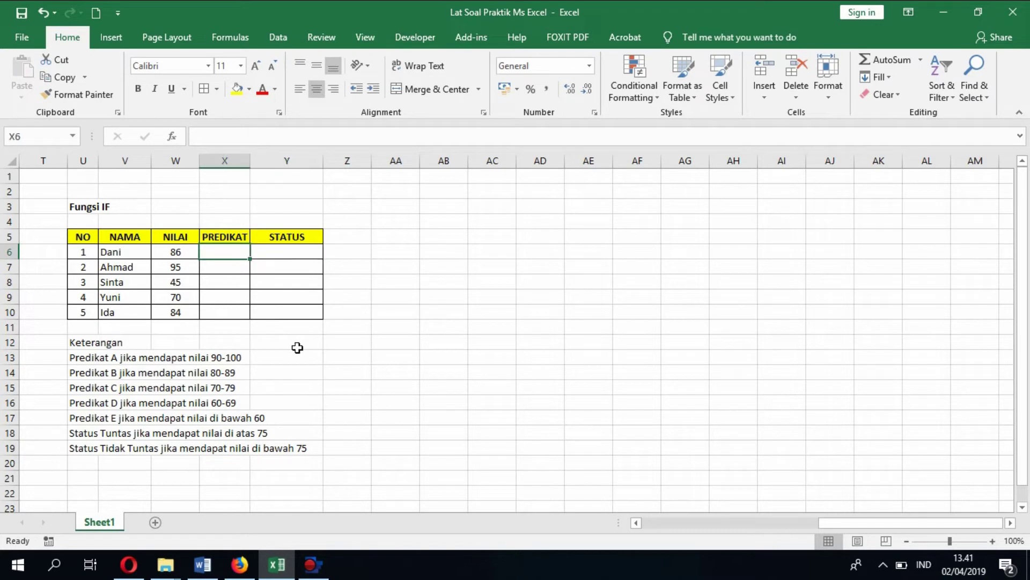
{"action": "type", "text": "="}
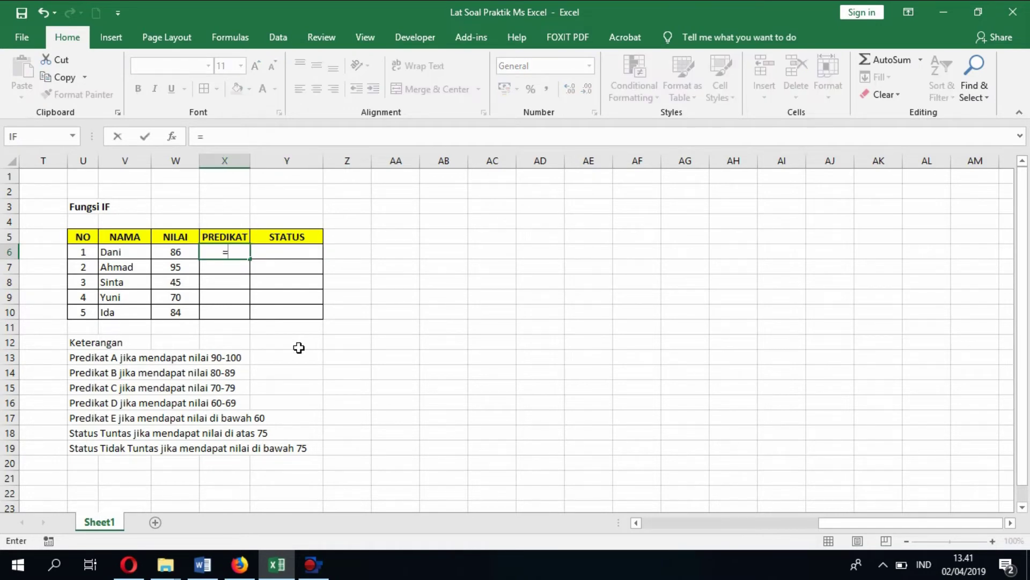
{"action": "type", "text": "if"}
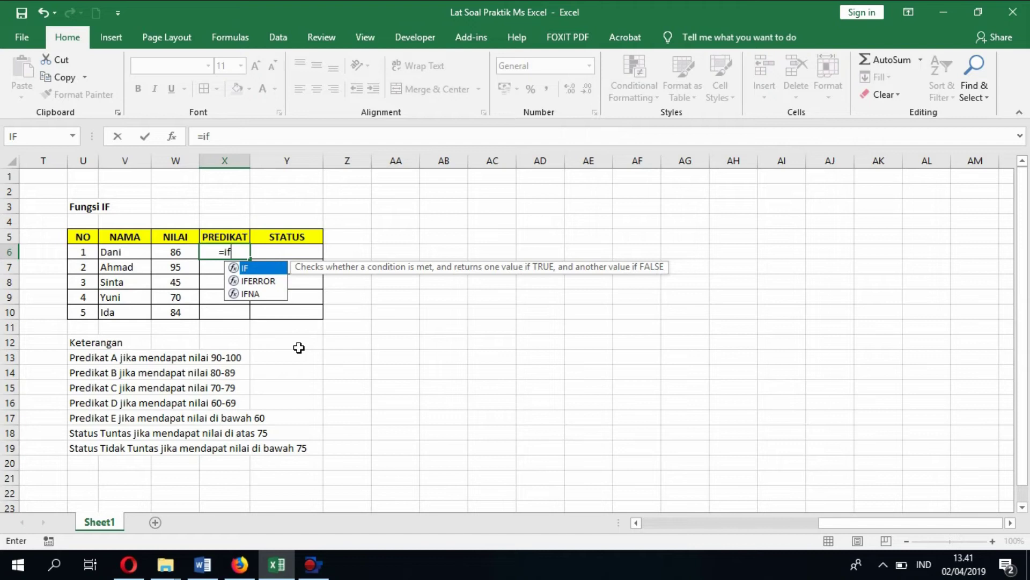
{"action": "type", "text": "("}
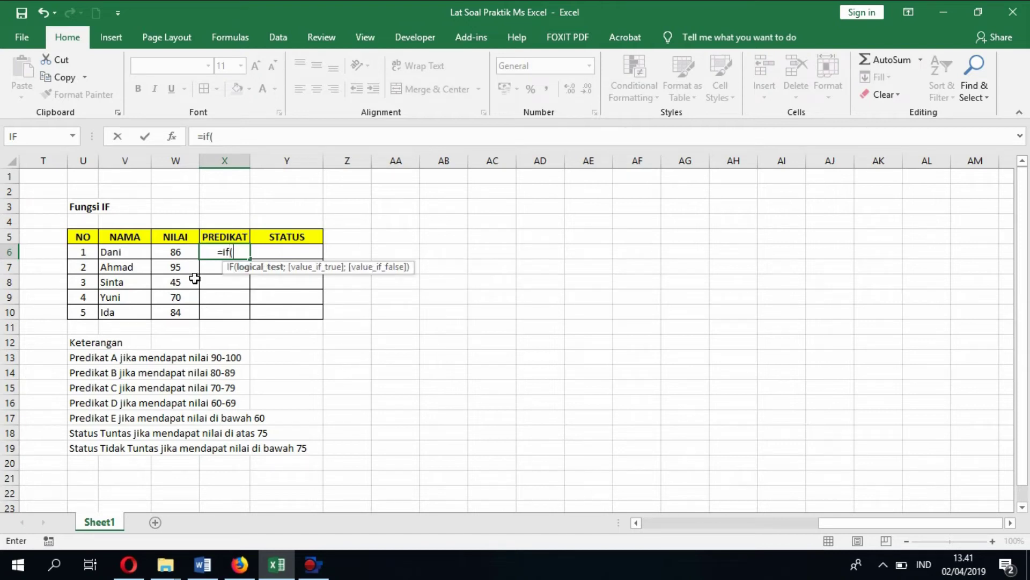
{"action": "left_click", "coordinate": [183, 252]}
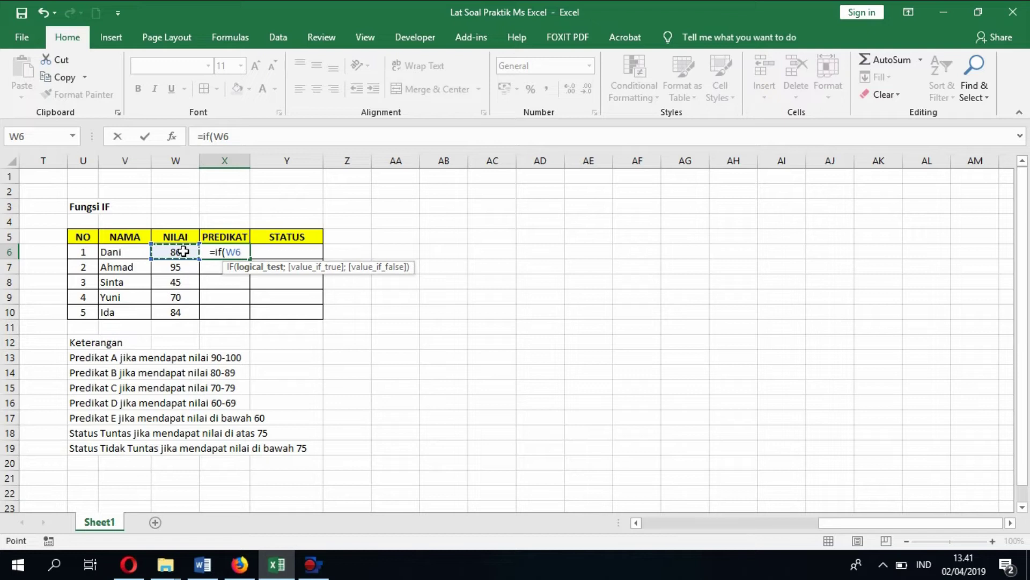
{"action": "type", "text": ":"}
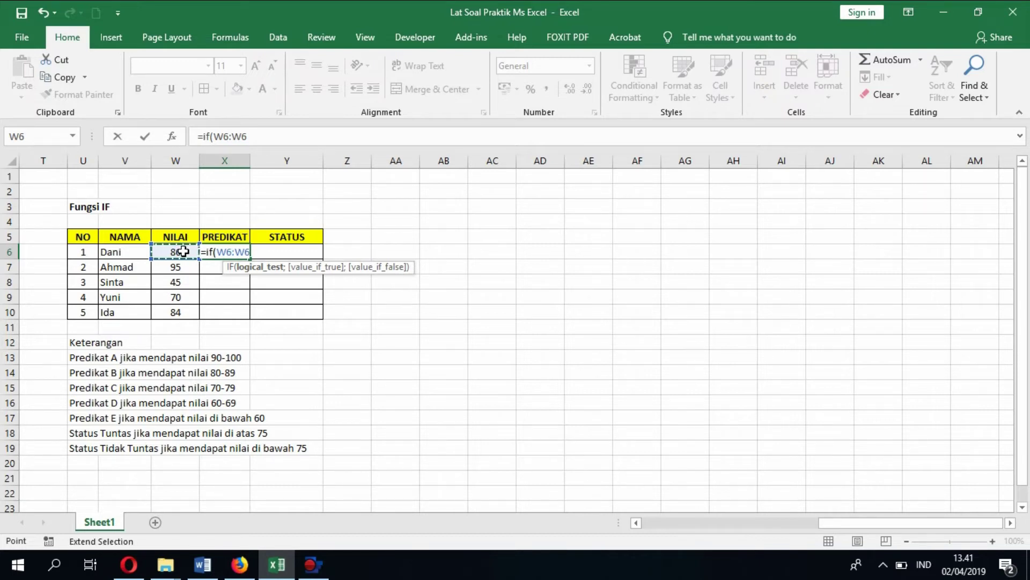
{"action": "key", "text": "BackSpace"}
{"action": "type", "text": ">"}
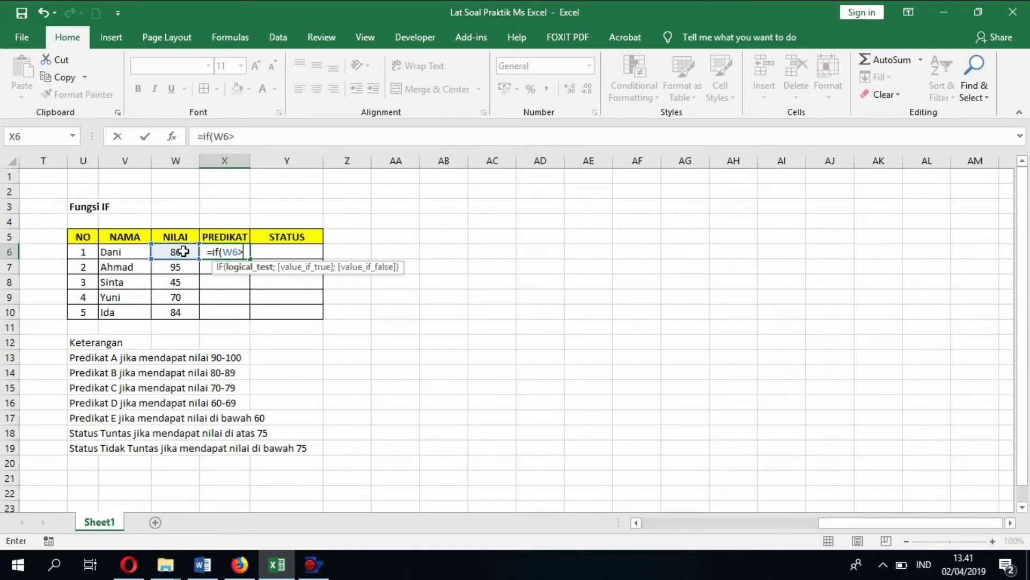
{"action": "type", "text": "="}
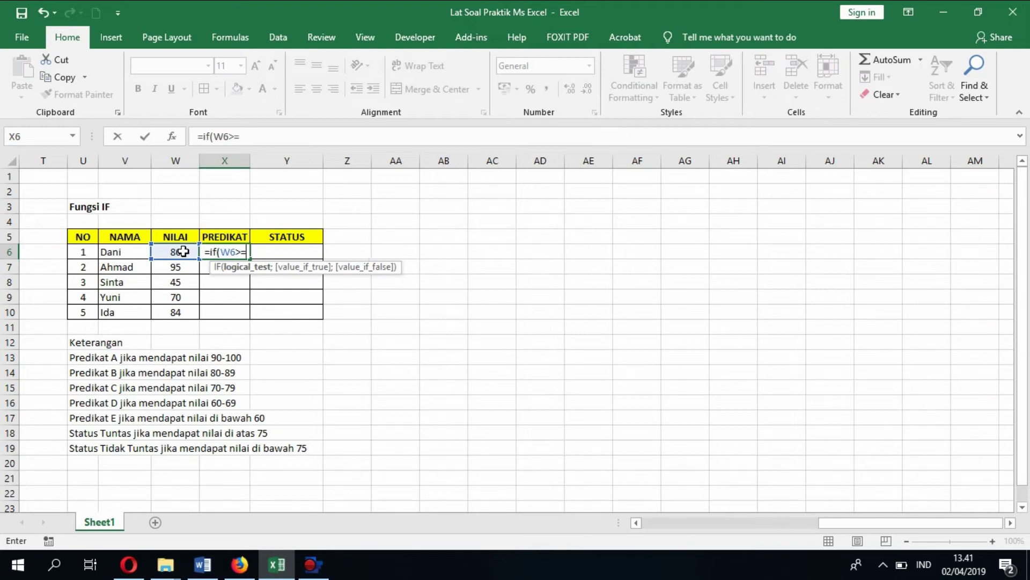
{"action": "type", "text": "90;"}
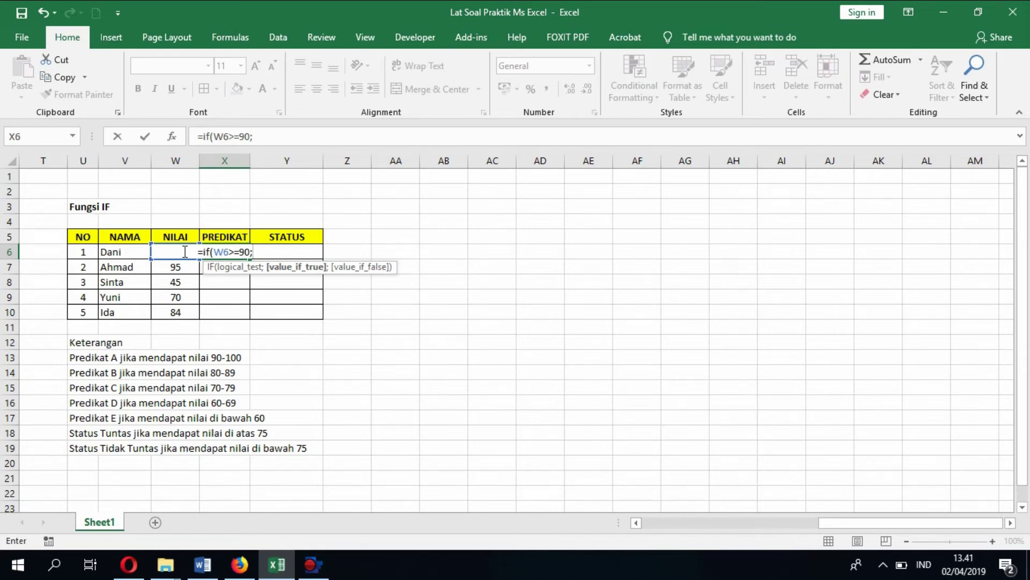
{"action": "type", "text": "\""}
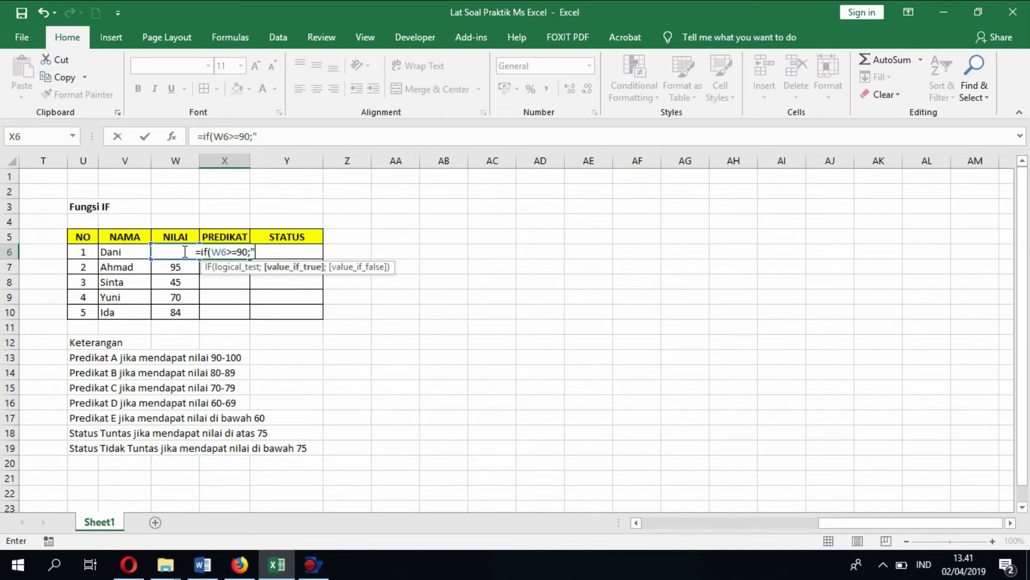
{"action": "type", "text": "A"}
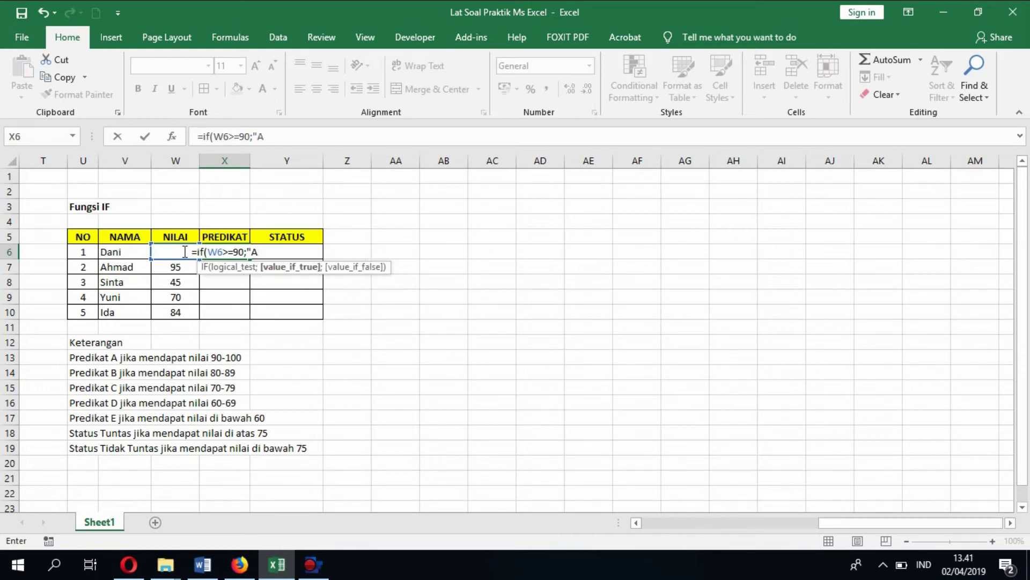
{"action": "type", "text": "\";"}
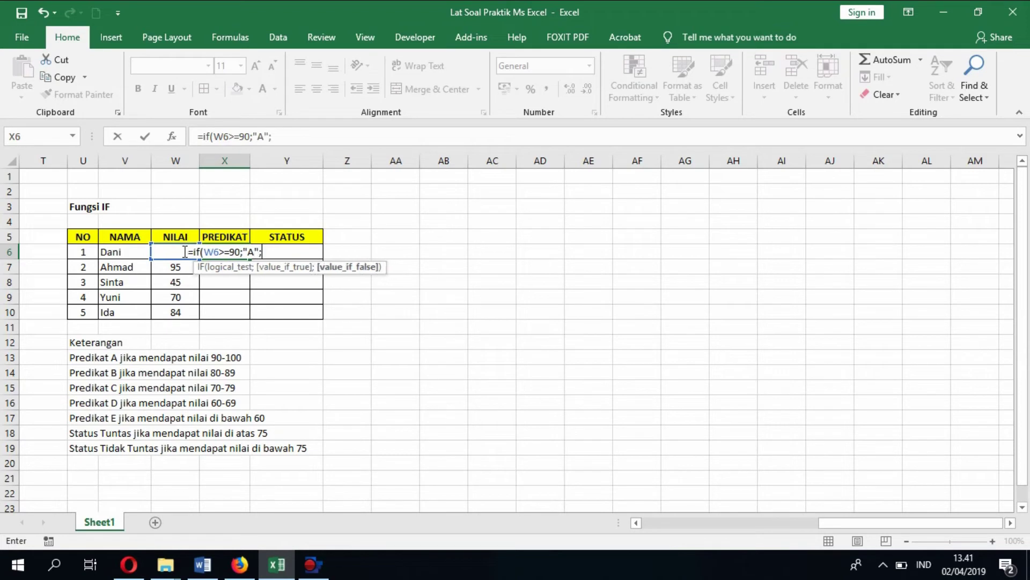
- Extend the open X6 formula with the nested condition if(w6>=80;"B"; for predicate B
{"action": "type", "text": "if"}
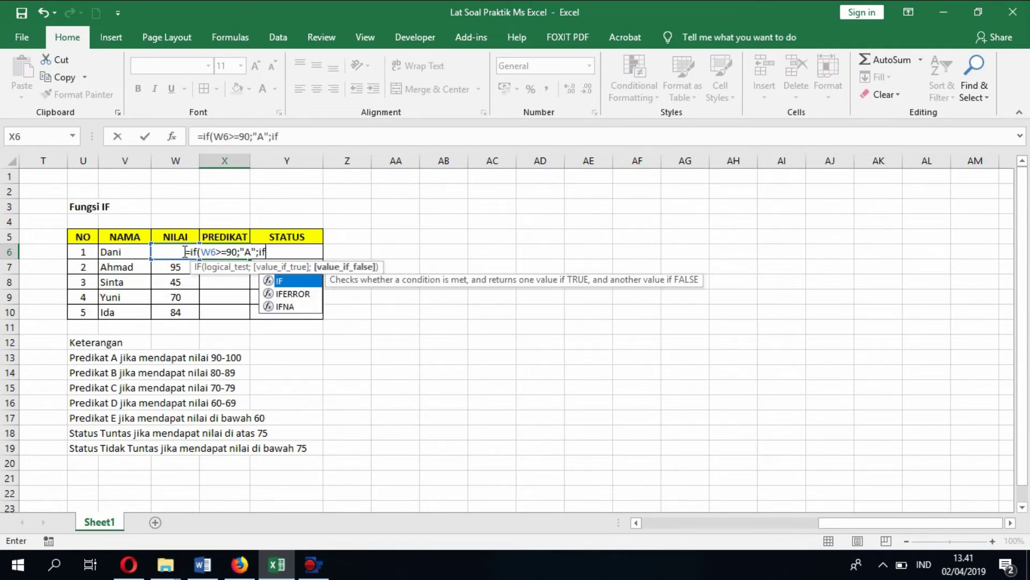
{"action": "type", "text": "("}
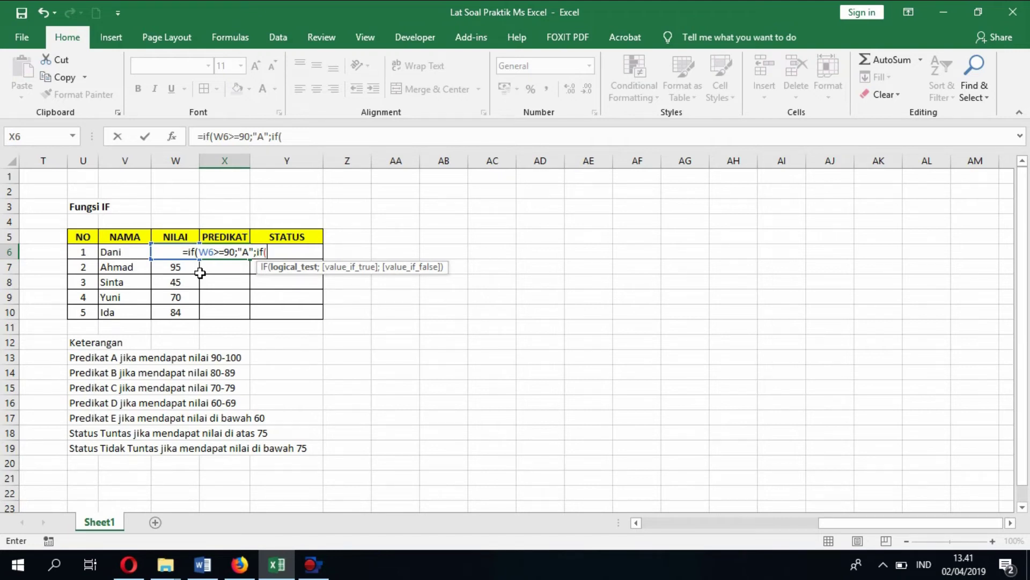
{"action": "type", "text": "w6"}
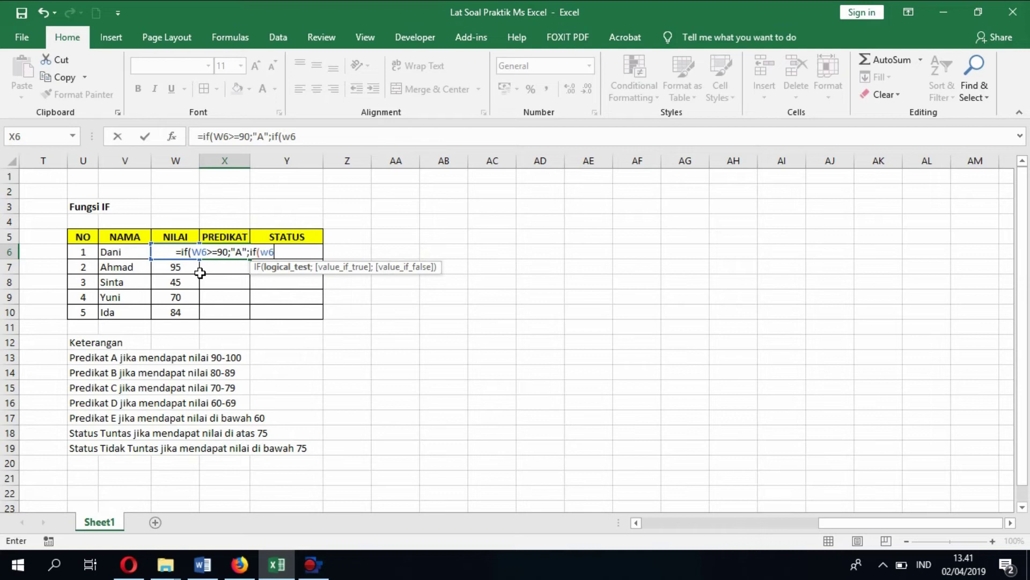
{"action": "type", "text": ">"}
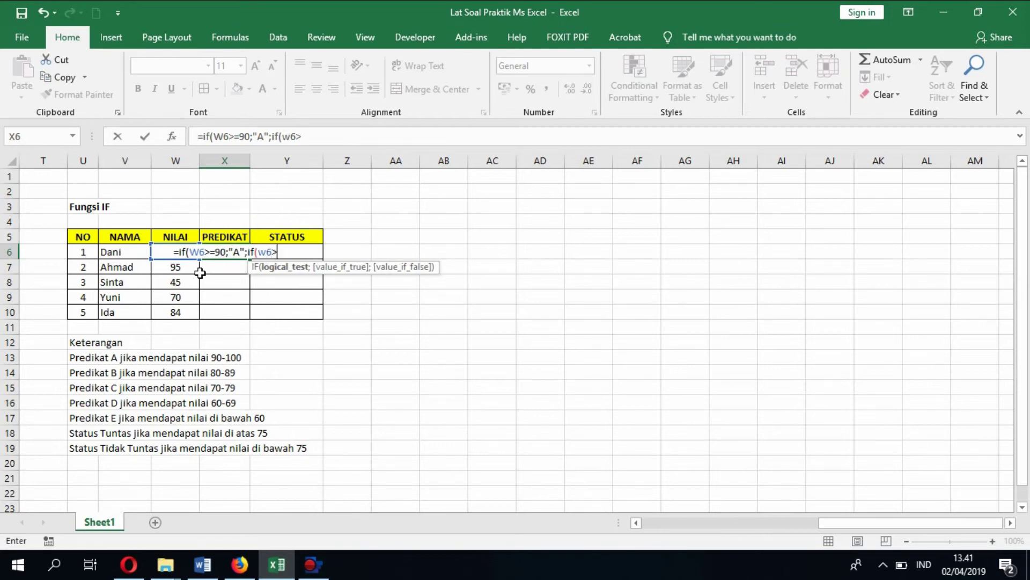
{"action": "type", "text": "="}
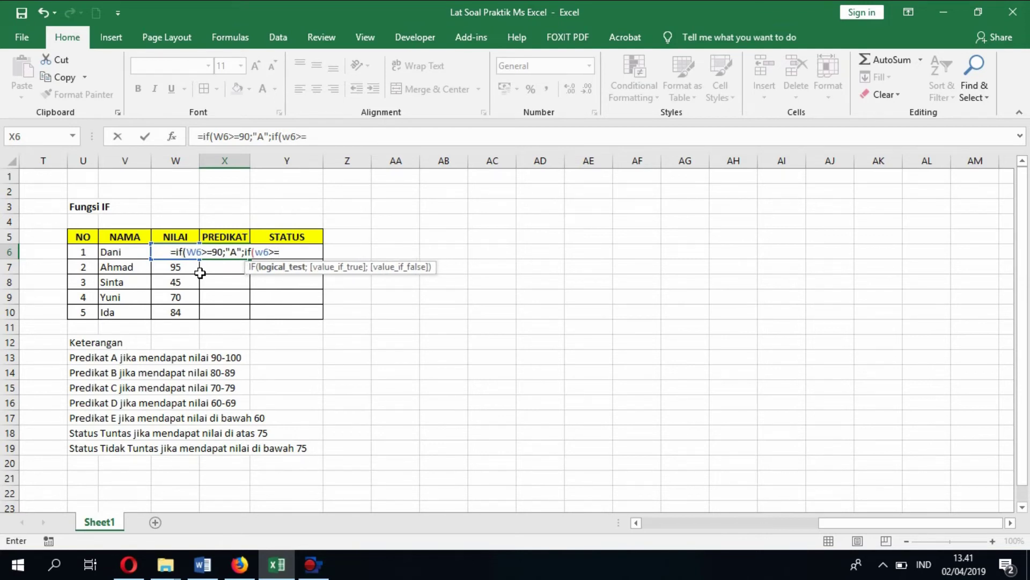
{"action": "type", "text": "80"}
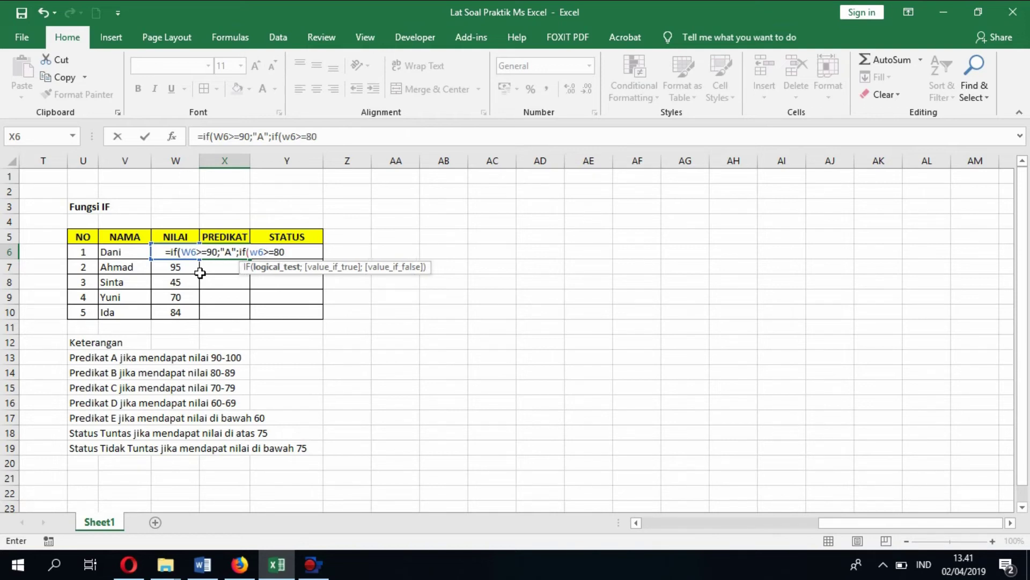
{"action": "type", "text": ";\""}
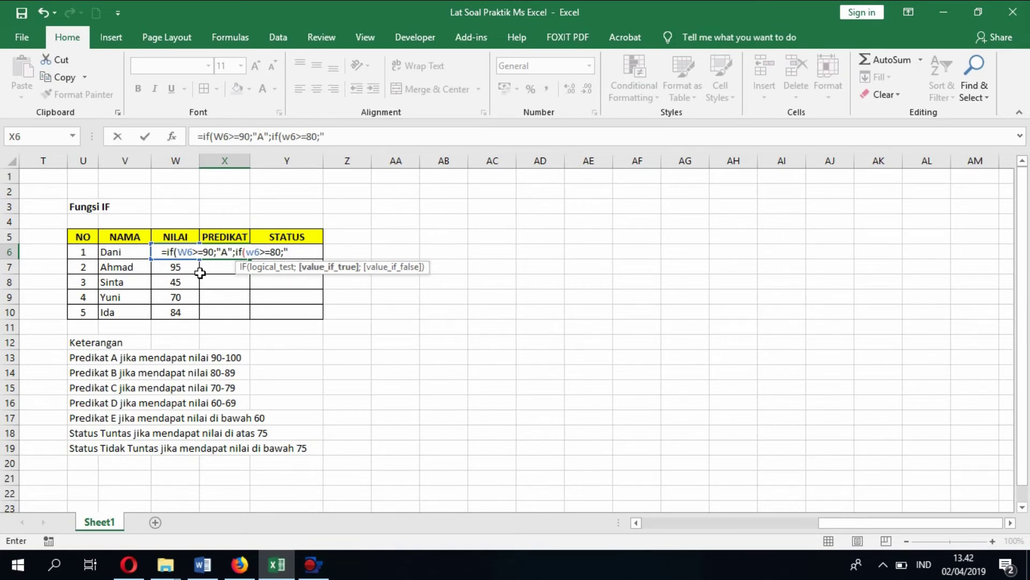
{"action": "type", "text": "B"}
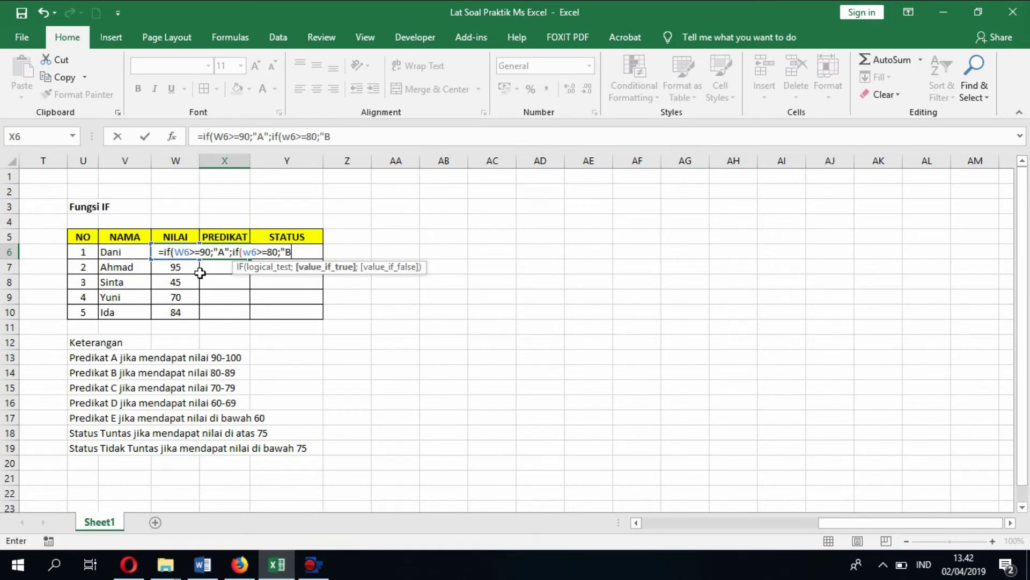
{"action": "type", "text": "\""}
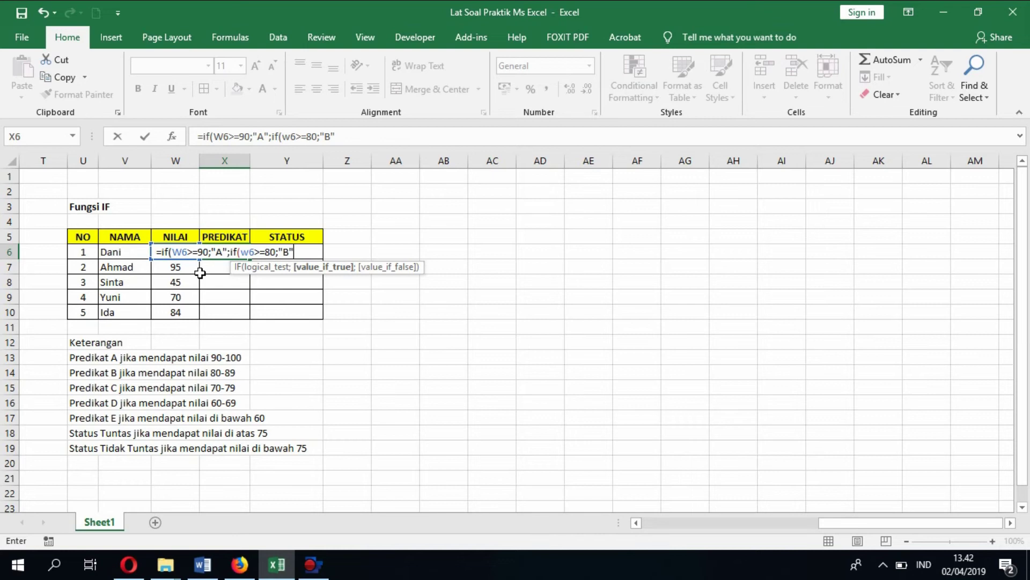
{"action": "type", "text": ";"}
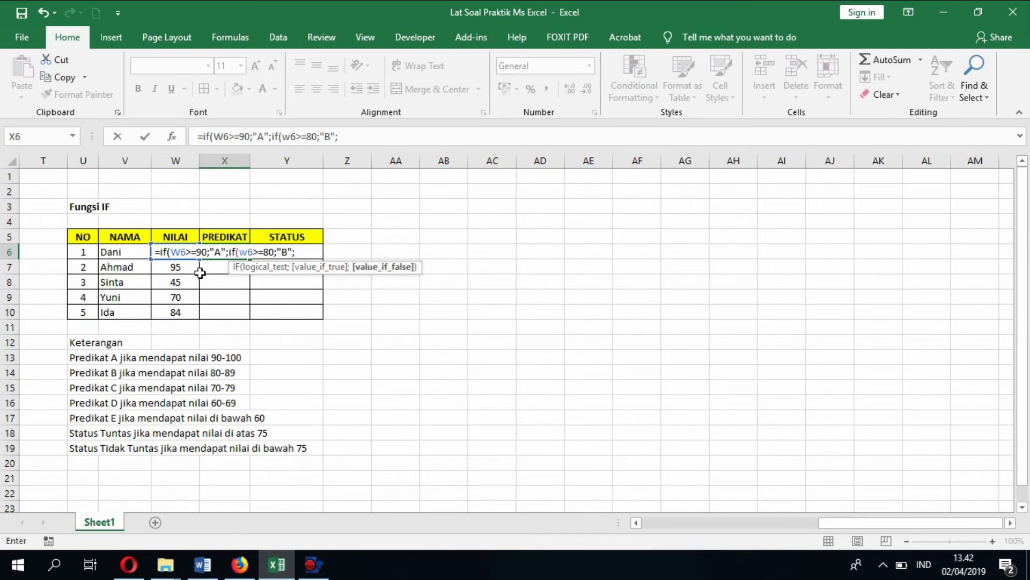
- Extend the open X6 formula with the nested condition if(w6>=70;"C"; for predicate C
{"action": "type", "text": "if("}
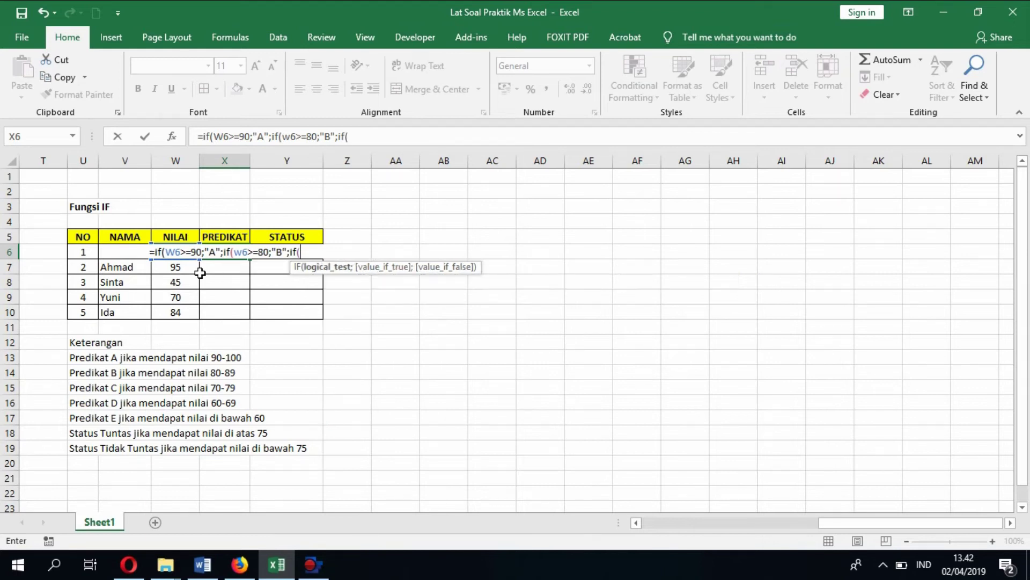
{"action": "type", "text": "w6"}
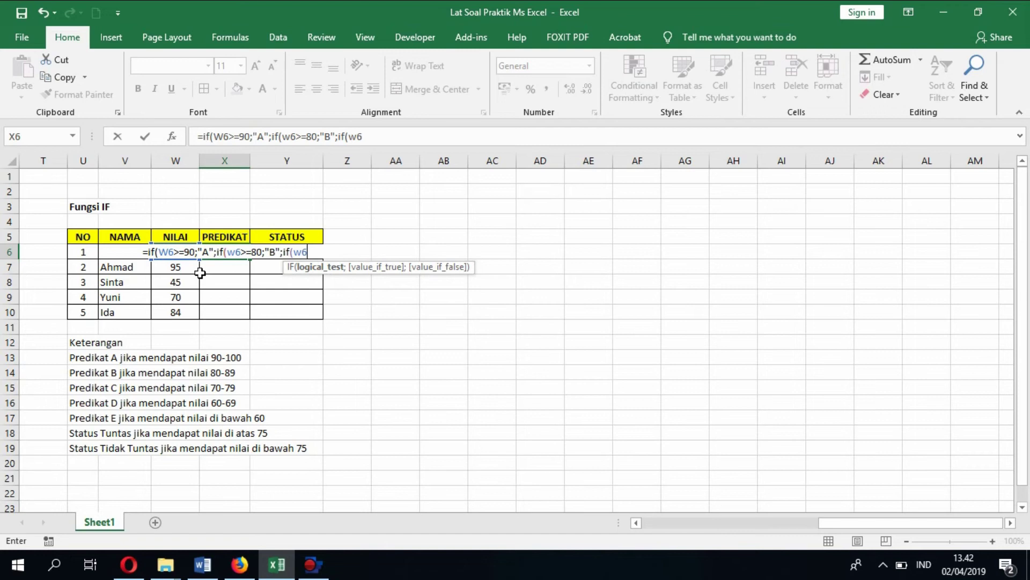
{"action": "type", "text": "."}
{"action": "key", "text": "BackSpace"}
{"action": "type", "text": ">"}
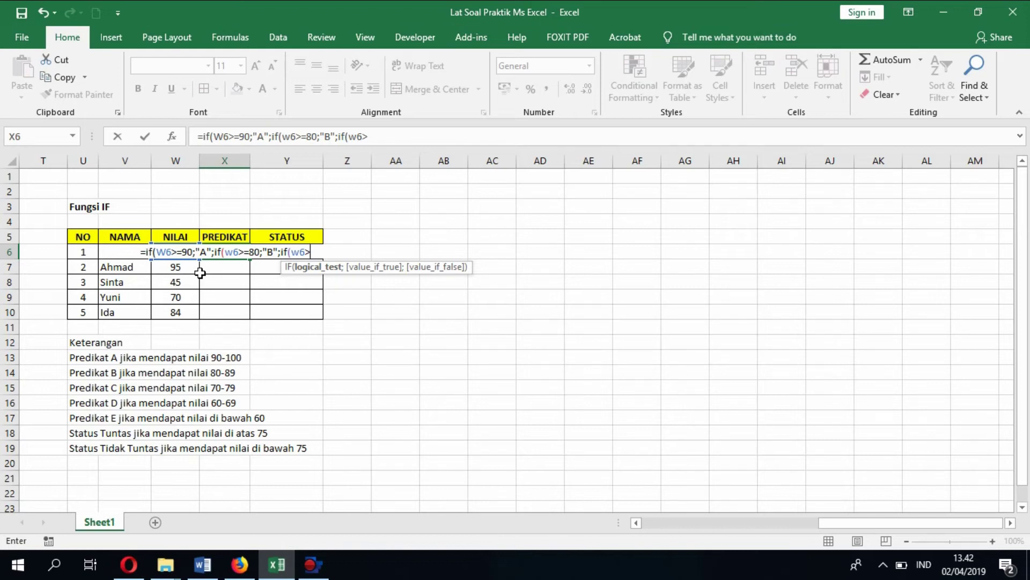
{"action": "type", "text": "=70"}
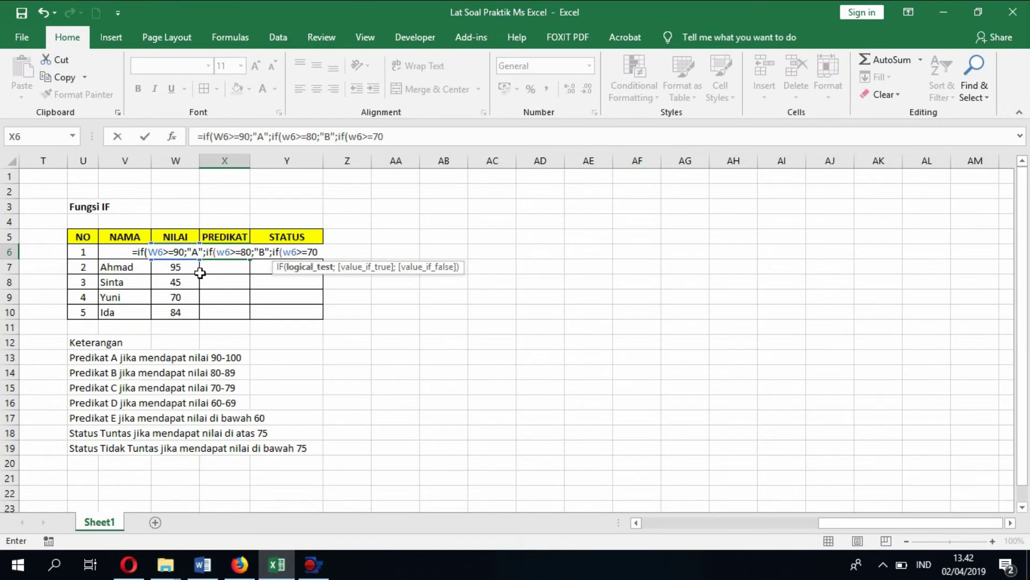
{"action": "type", "text": ";"}
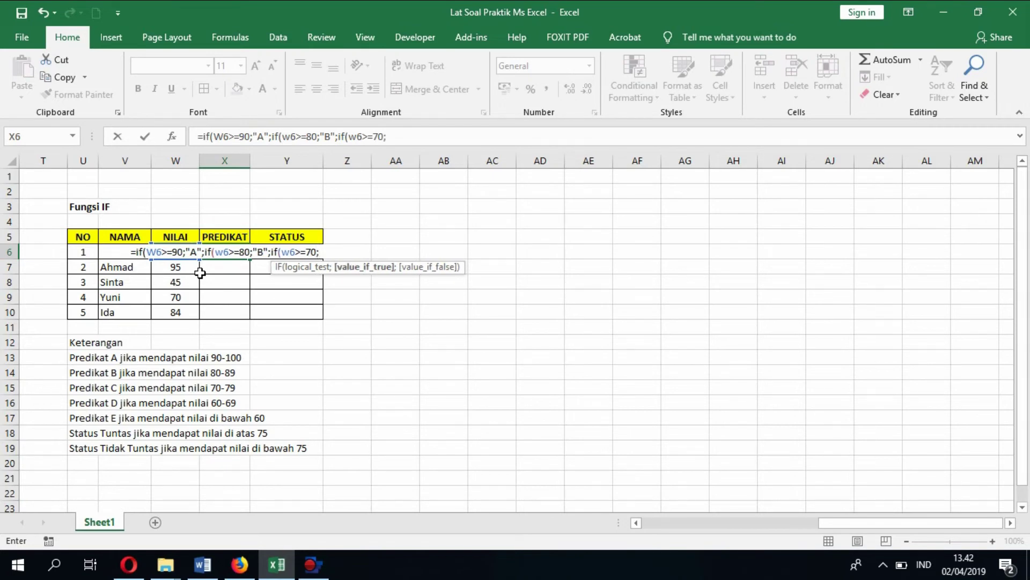
{"action": "type", "text": "\"C"}
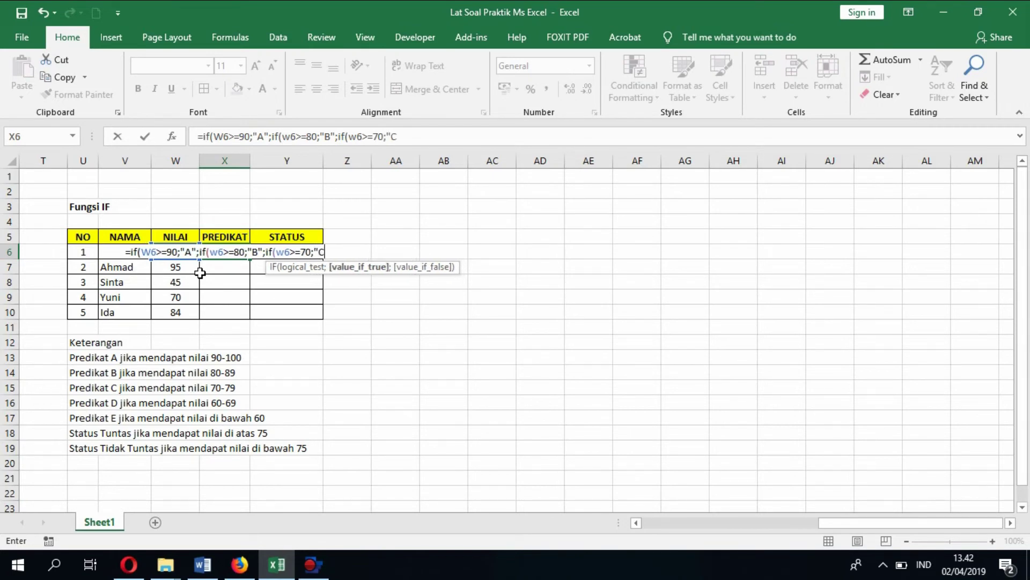
{"action": "type", "text": "\""}
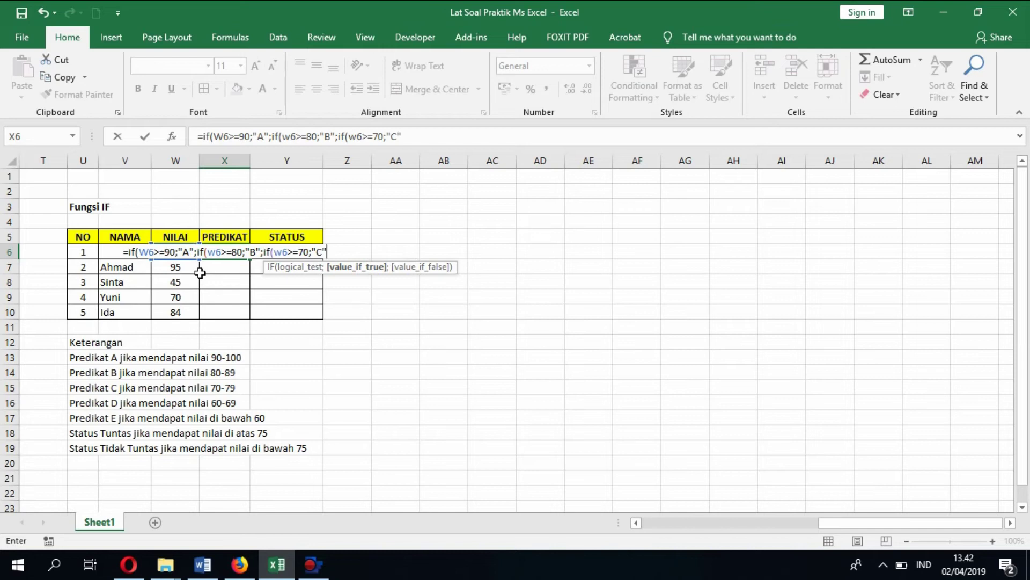
{"action": "type", "text": ";"}
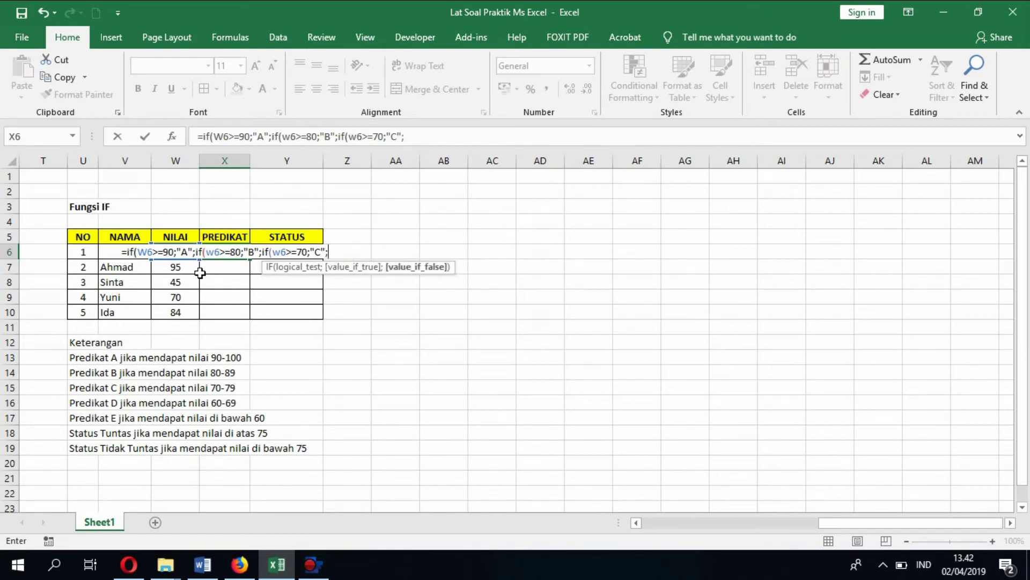
- Extend the open X6 formula with the nested condition if(w6>=60;"D" for predicate D
{"action": "type", "text": "if"}
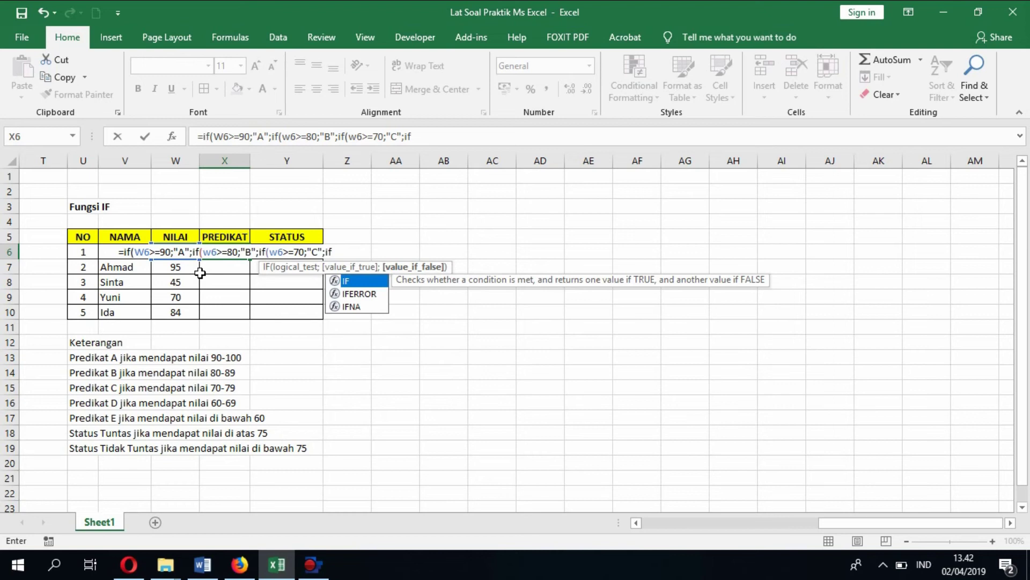
{"action": "type", "text": "(w"}
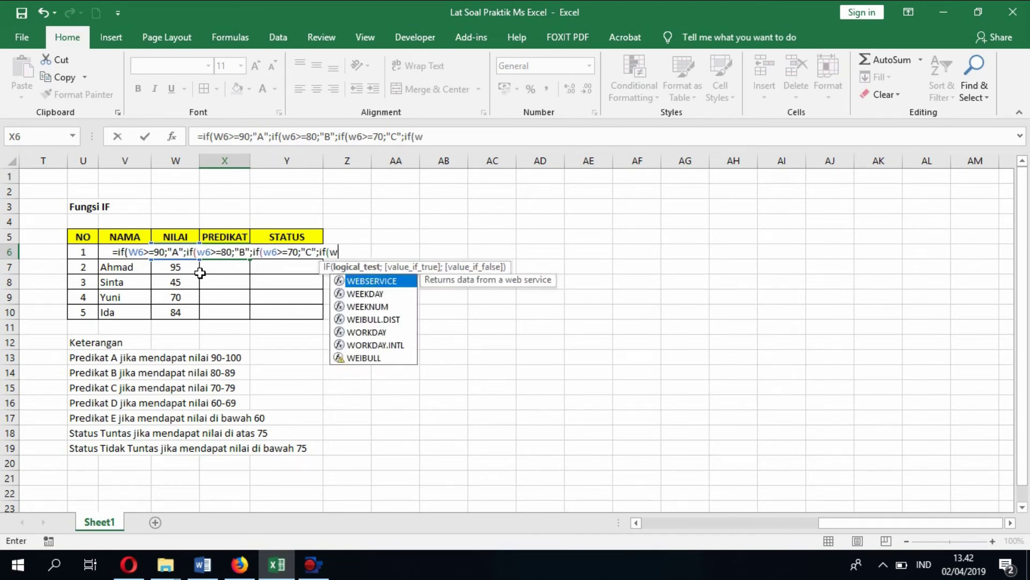
{"action": "type", "text": "6"}
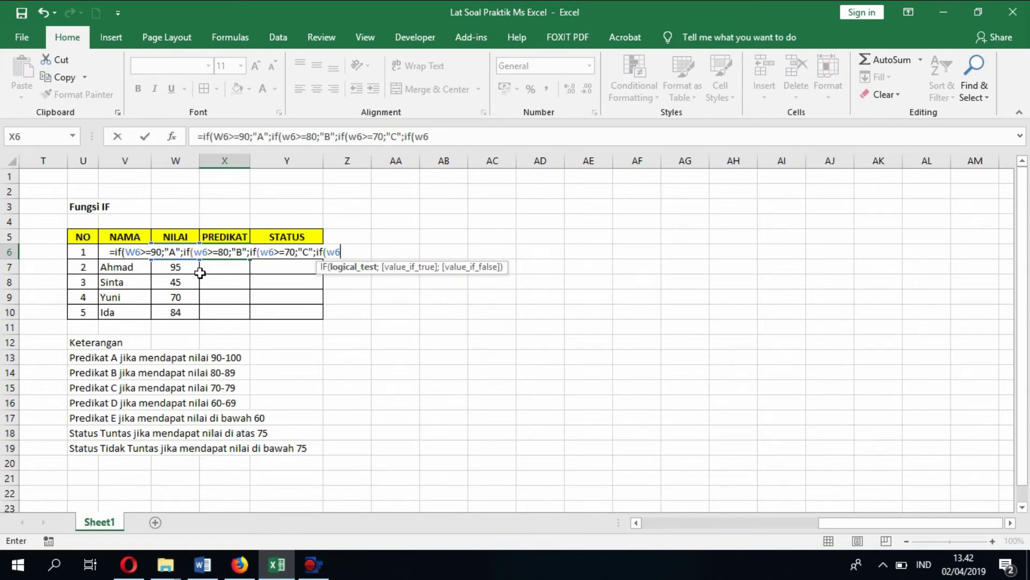
{"action": "type", "text": ">"}
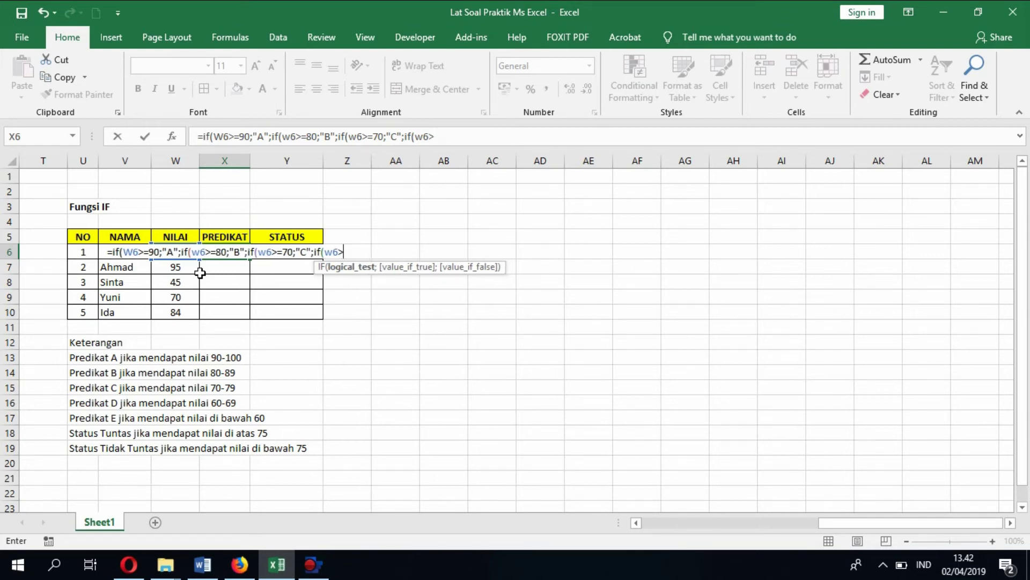
{"action": "type", "text": "=6"}
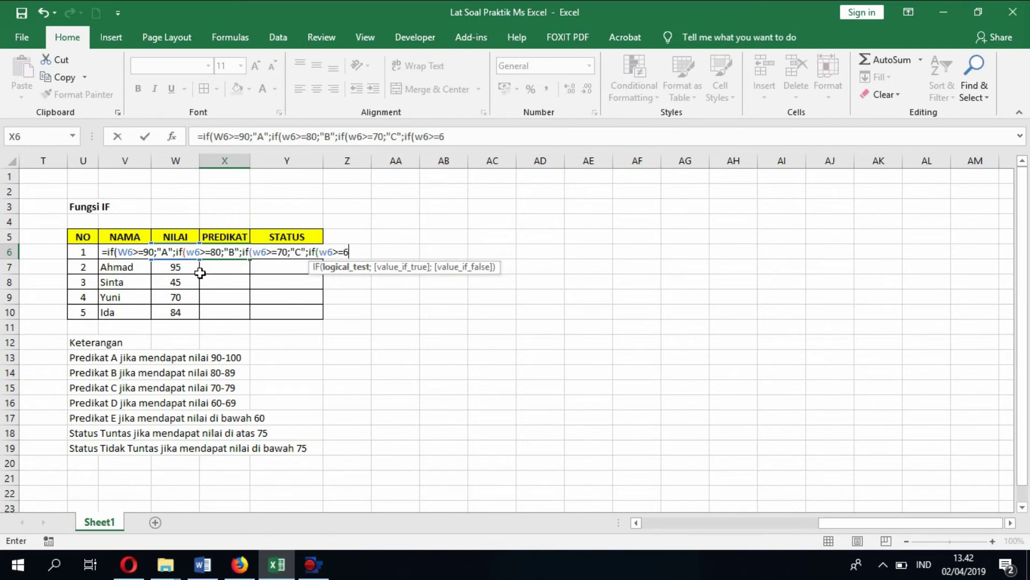
{"action": "type", "text": "0;\""}
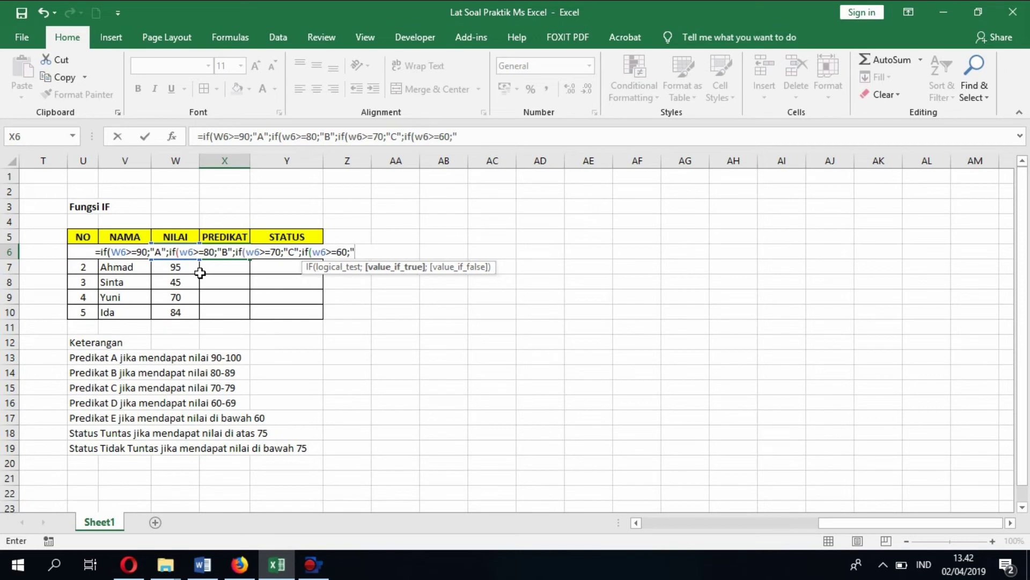
{"action": "type", "text": "D"}
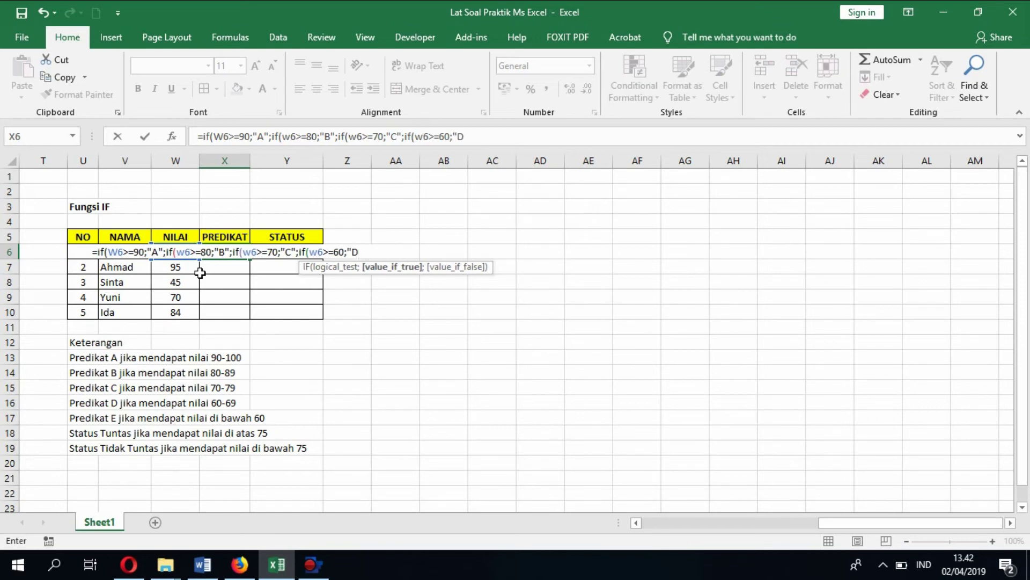
{"action": "type", "text": "\""}
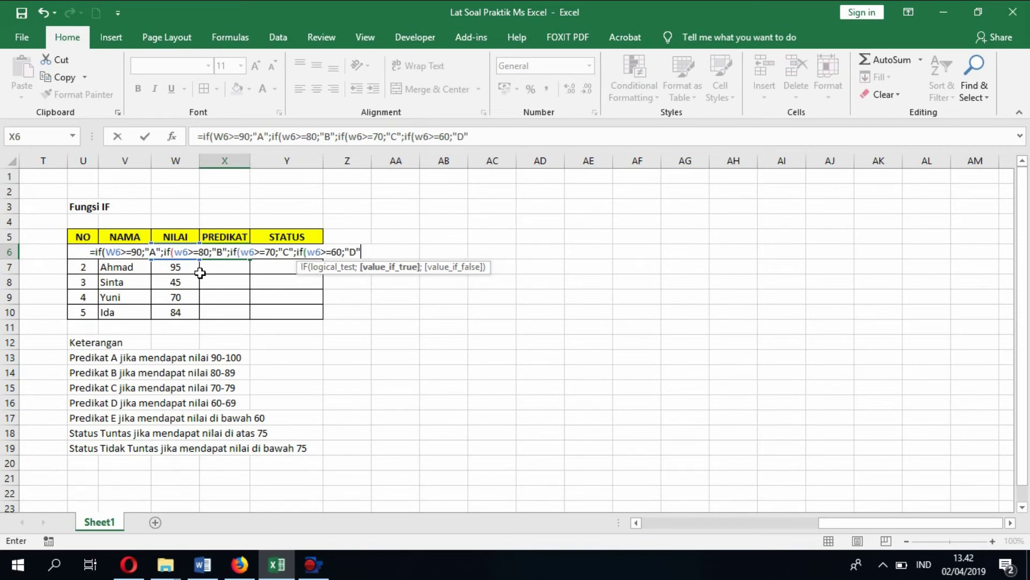
- Finish the X6 formula with ;"E" as the fallback predicate and four closing parentheses, and enter it
{"action": "type", "text": ";\""}
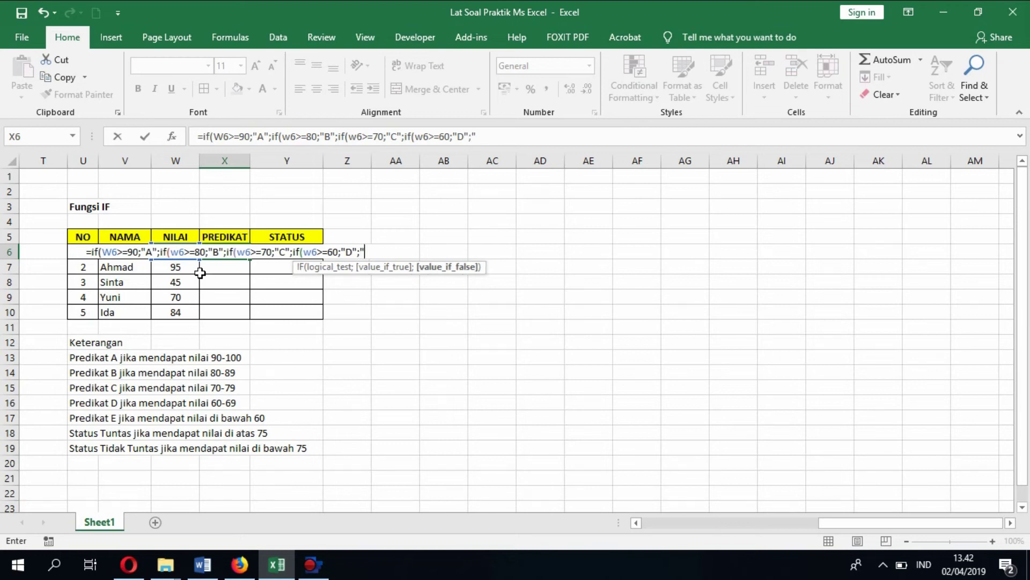
{"action": "type", "text": "E"}
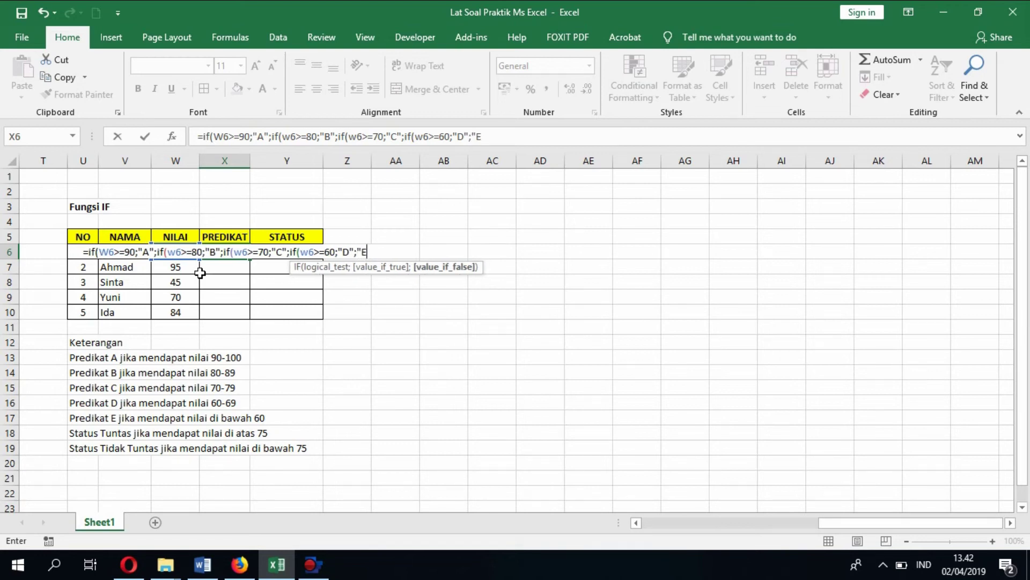
{"action": "type", "text": "\""}
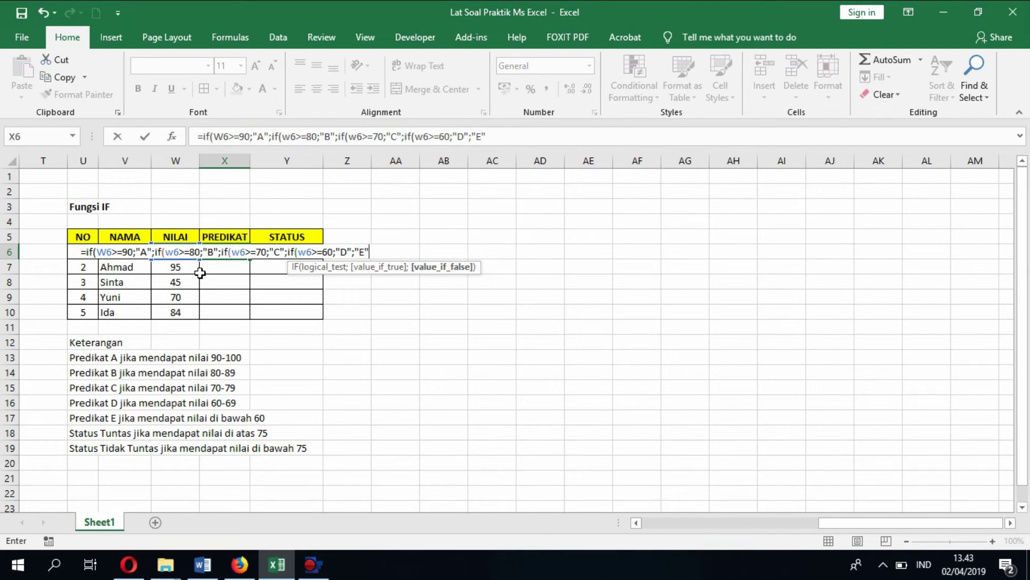
{"action": "type", "text": ")"}
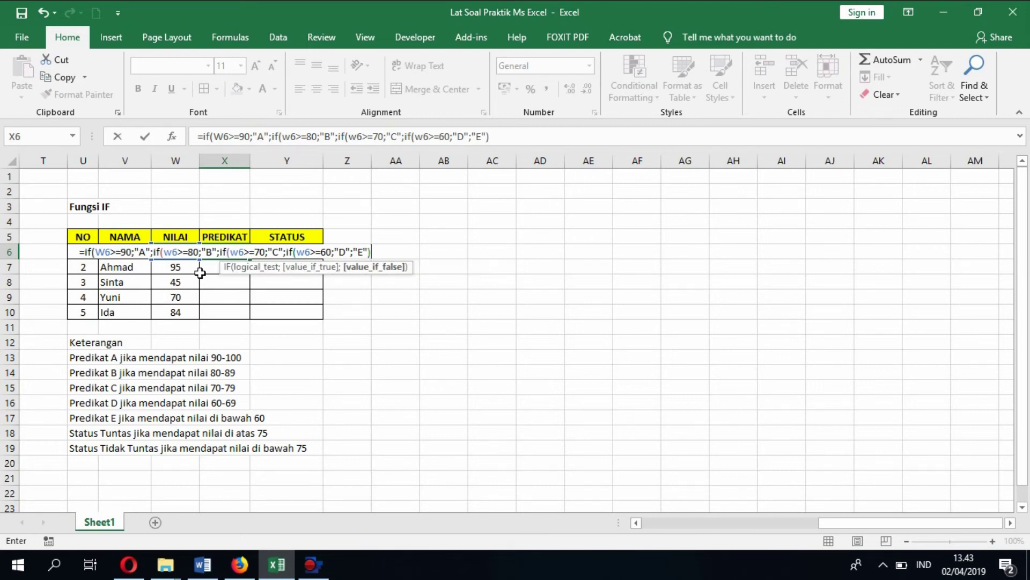
{"action": "type", "text": "))"}
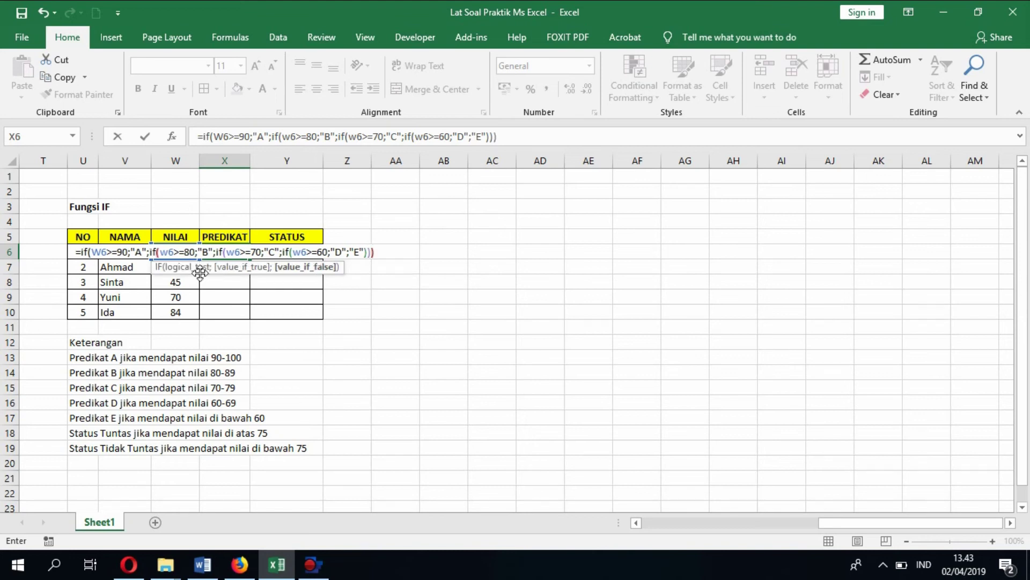
{"action": "type", "text": ")"}
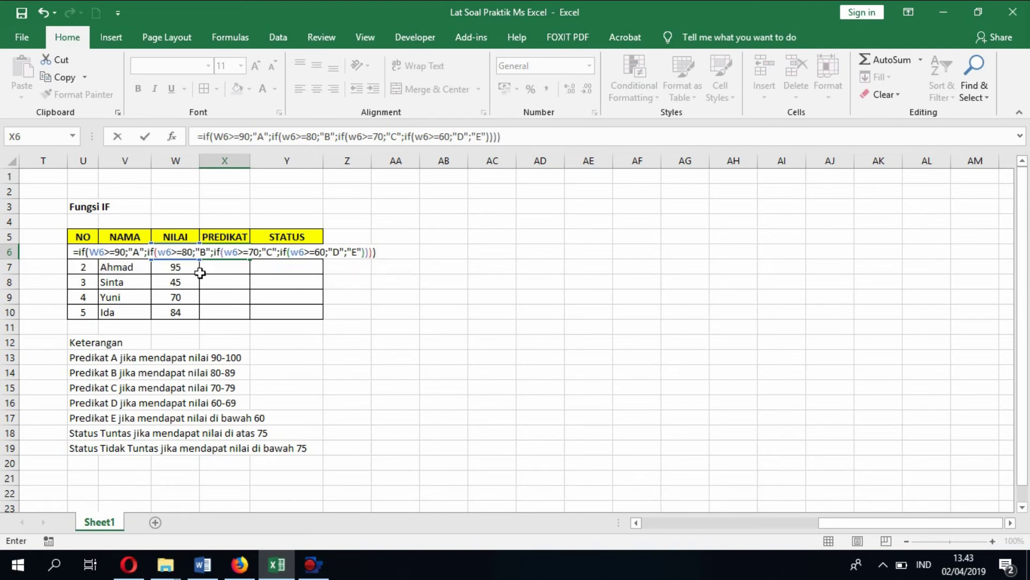
{"action": "key", "text": "Return"}
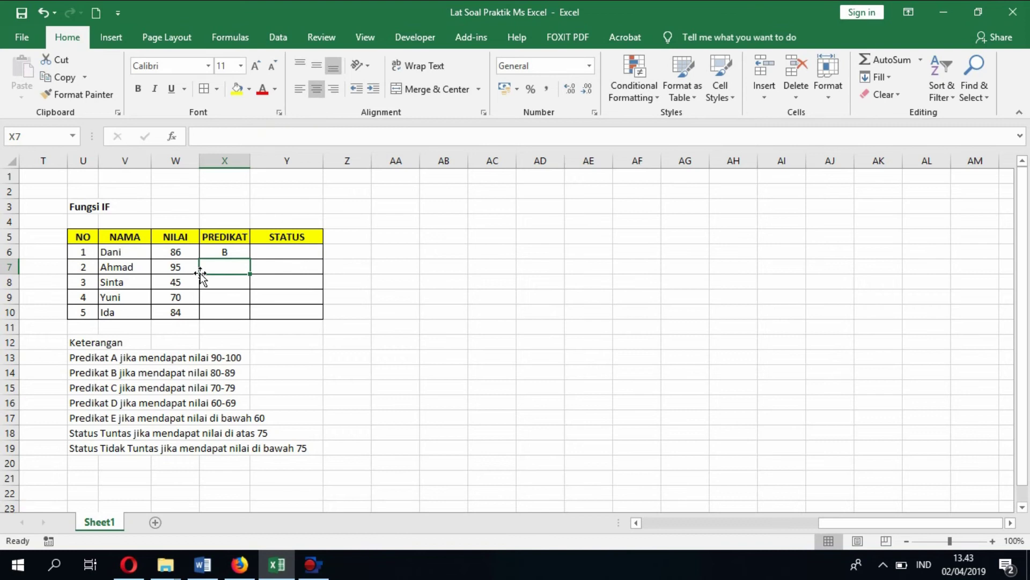
- Fill the PREDIKAT formula from X6 down through X10
{"action": "left_click", "coordinate": [236, 252]}
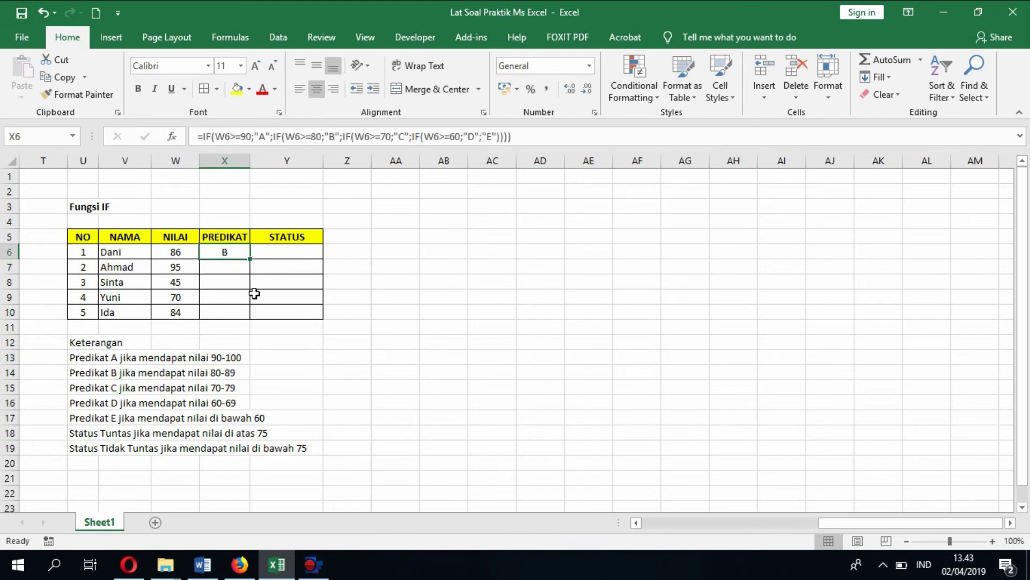
{"action": "left_click_drag", "start_coordinate": [252, 260], "coordinate": [252, 294]}
{"action": "left_click_drag", "start_coordinate": [252, 317], "coordinate": [252, 317]}
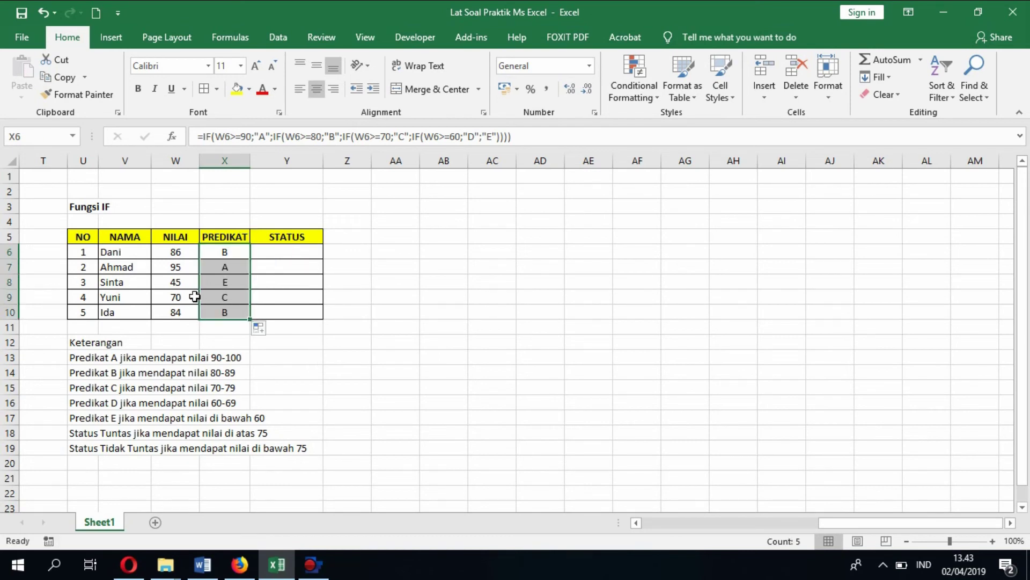
- Start the STATUS formula in Y6 with the condition =if(W6>=75;, referencing the NILAI score in the same row
{"action": "left_click", "coordinate": [301, 252]}
{"action": "type", "text": "="}
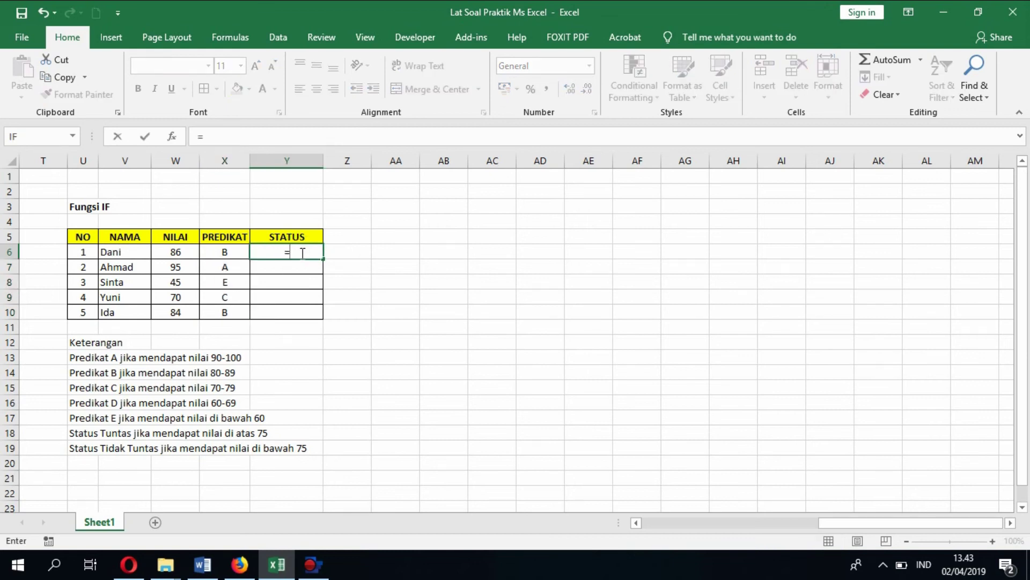
{"action": "type", "text": "if"}
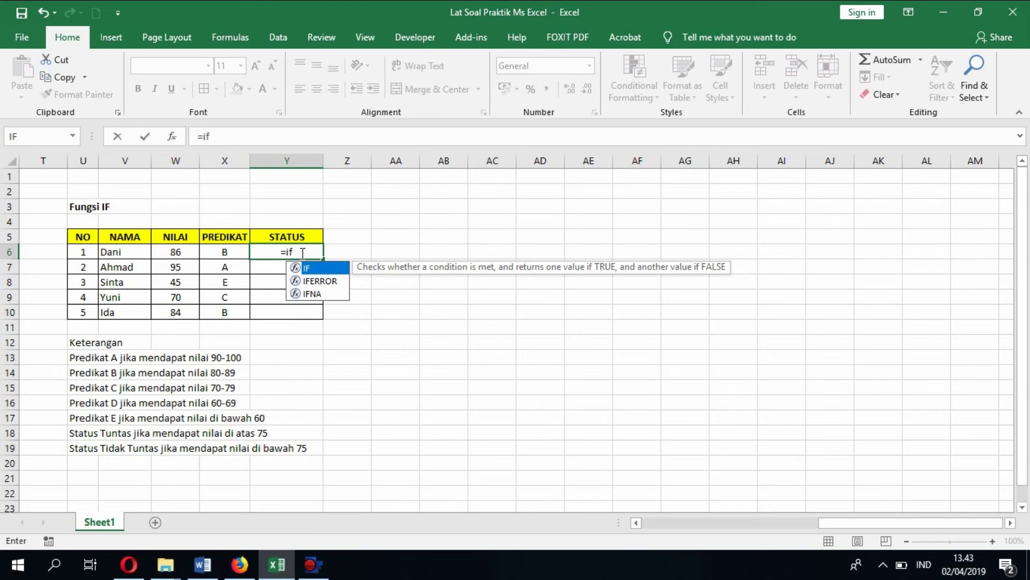
{"action": "type", "text": "("}
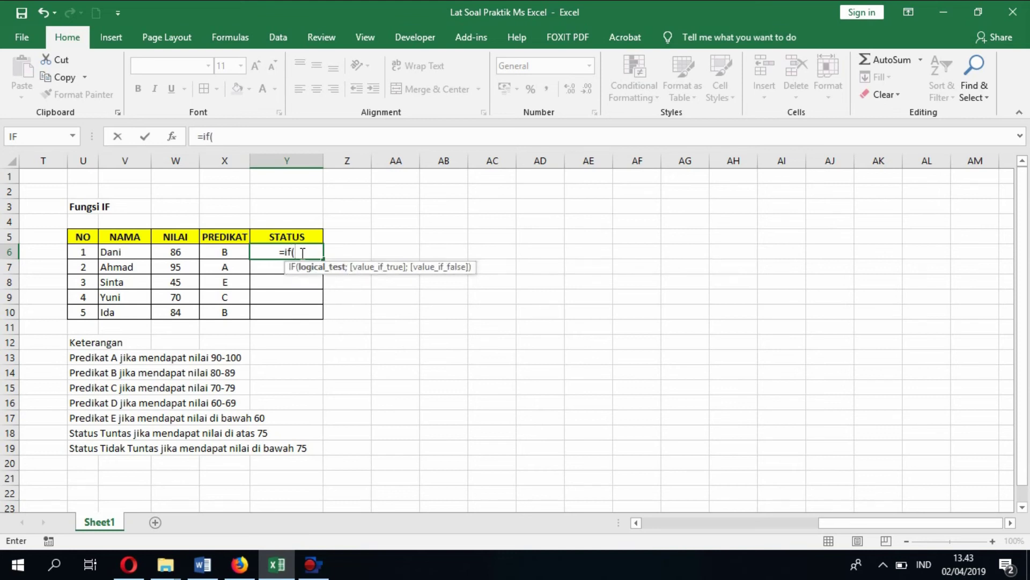
{"action": "left_click", "coordinate": [182, 254]}
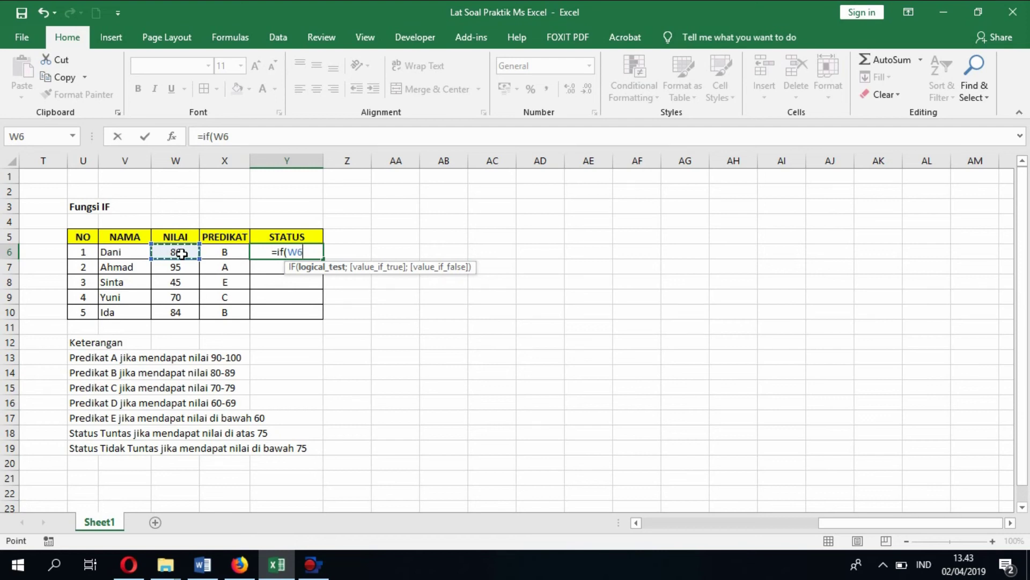
{"action": "type", "text": ">=75"}
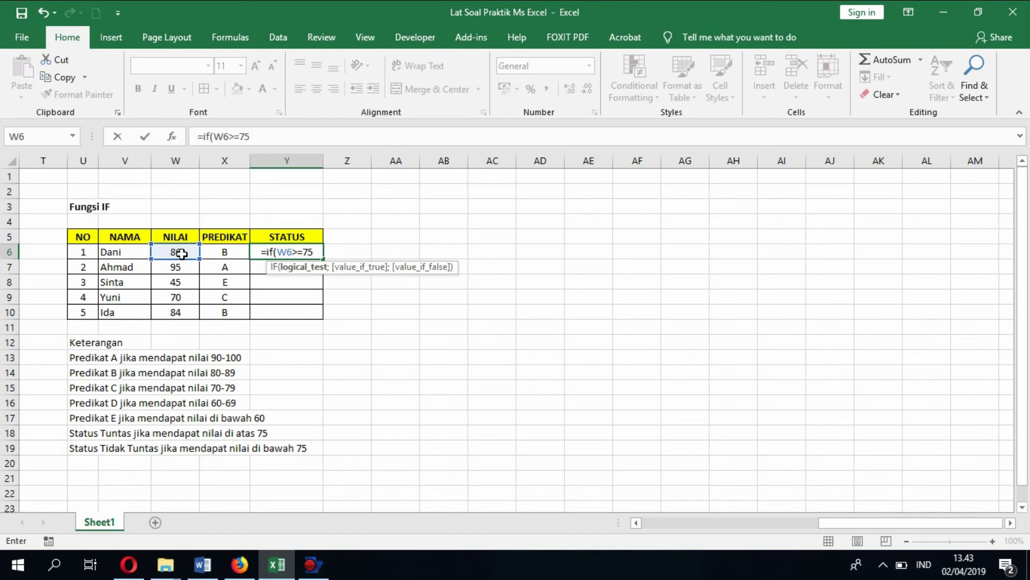
{"action": "type", "text": ";"}
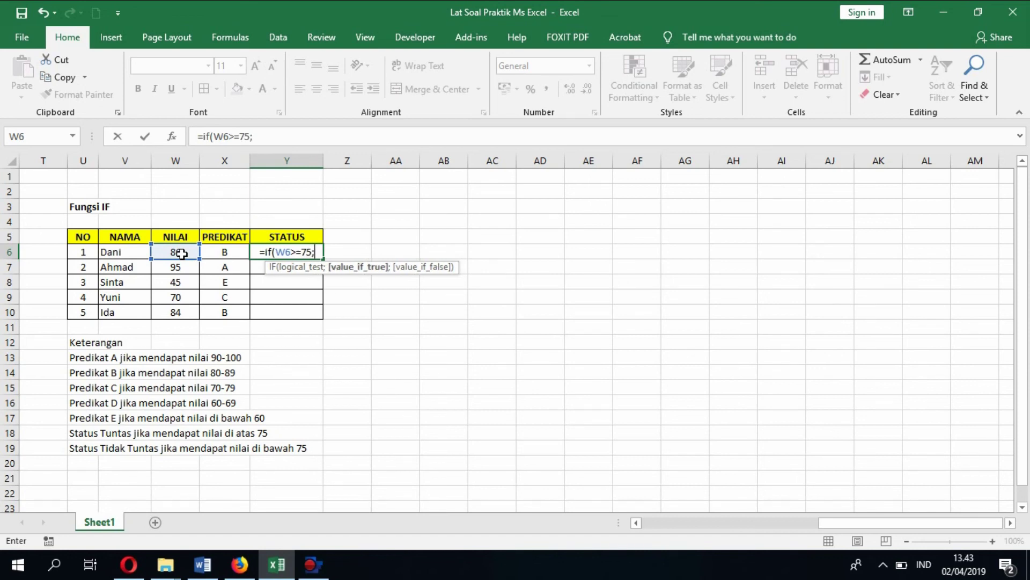
- Complete the Y6 formula with "TUNTAS" as the true result and "TIDAK TUNTAS" as the false result, and enter it
{"action": "type", "text": "\""}
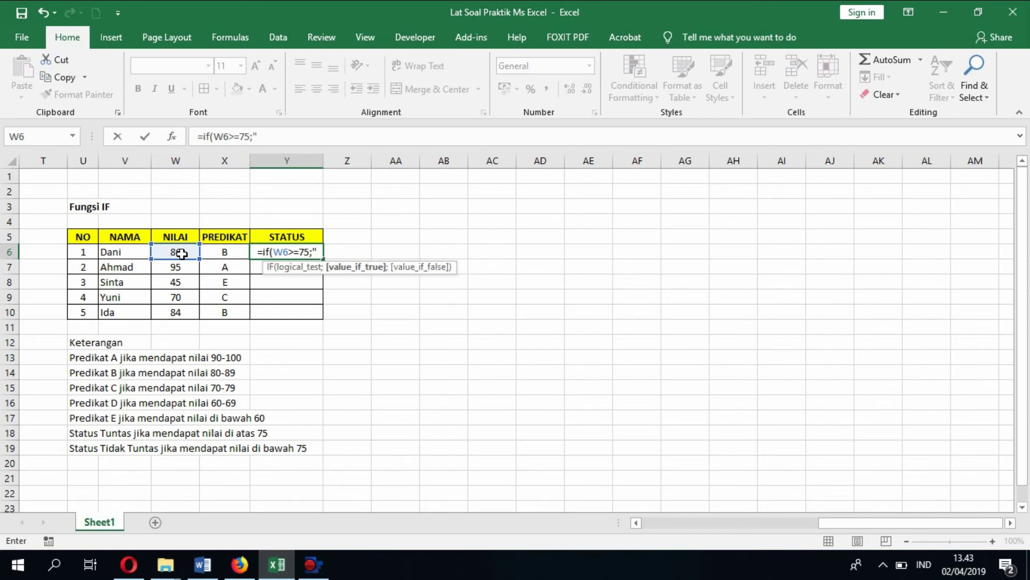
{"action": "type", "text": "TUNTA"}
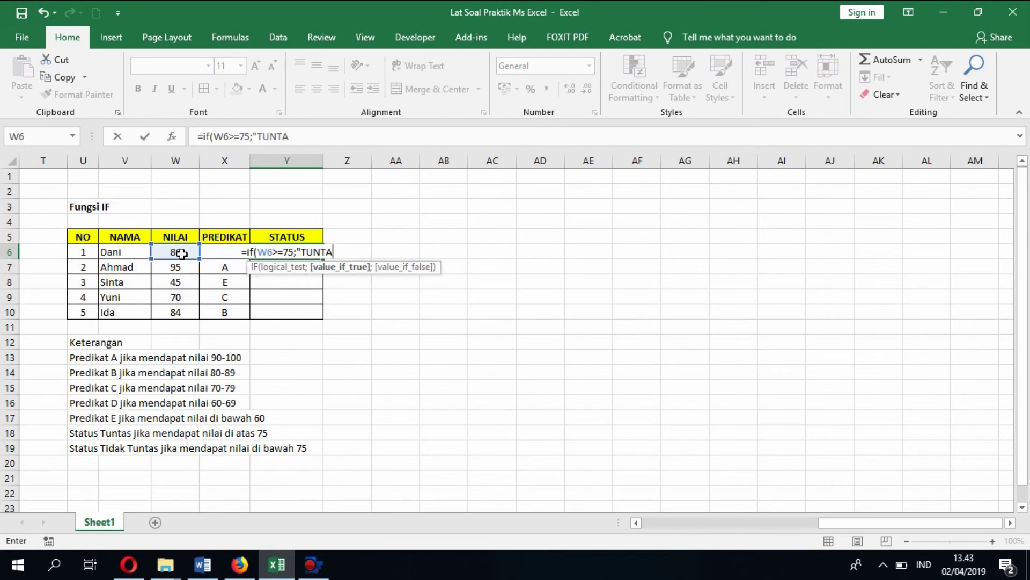
{"action": "type", "text": "S\""}
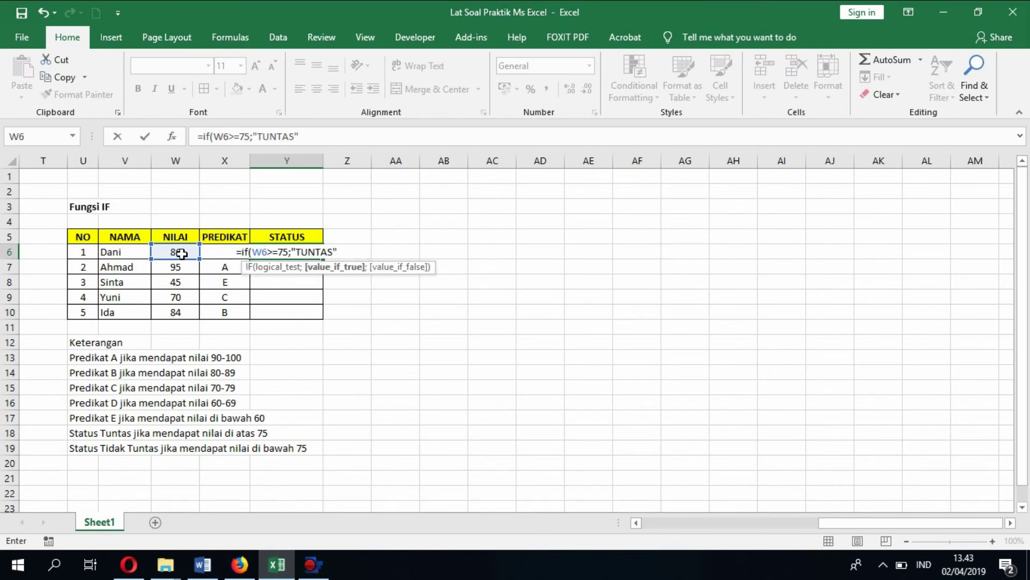
{"action": "type", "text": ";"}
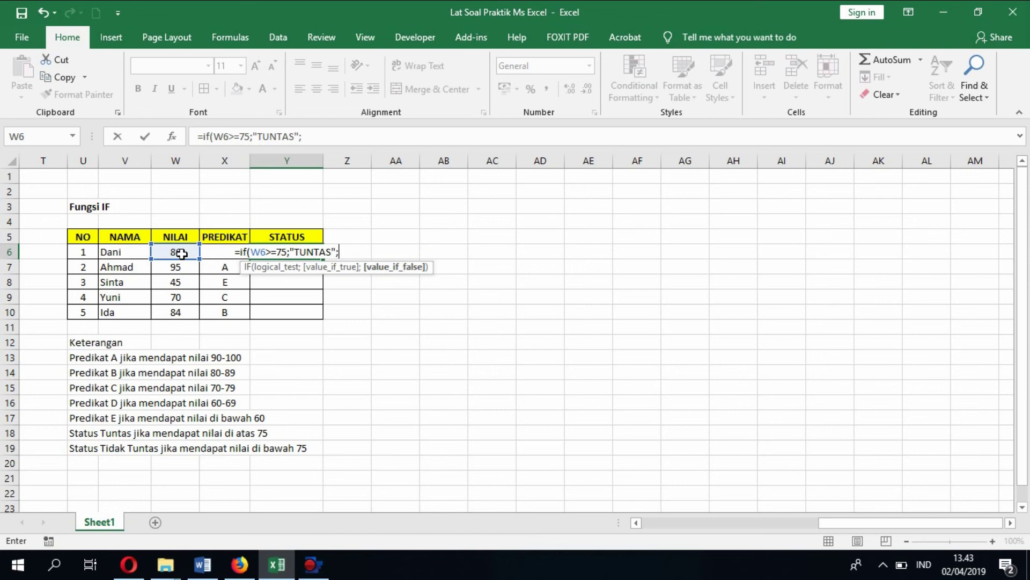
{"action": "type", "text": "\""}
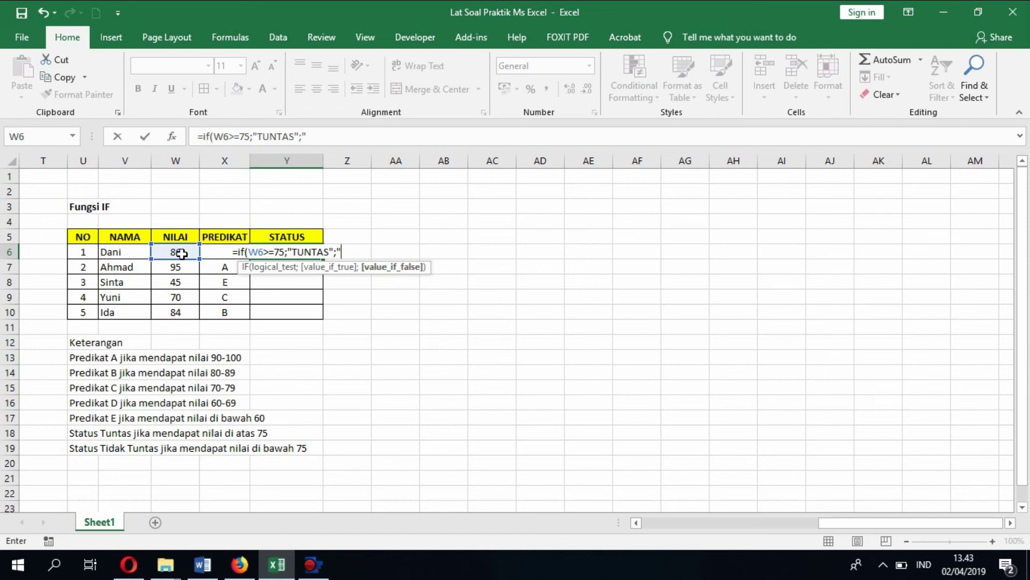
{"action": "type", "text": "TIDAK"}
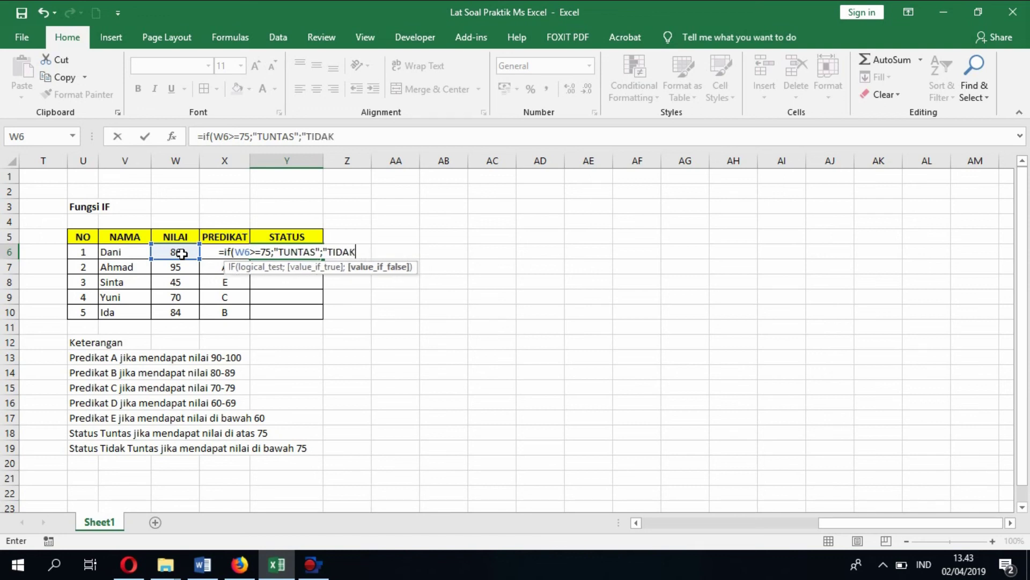
{"action": "type", "text": " TUNTAS"}
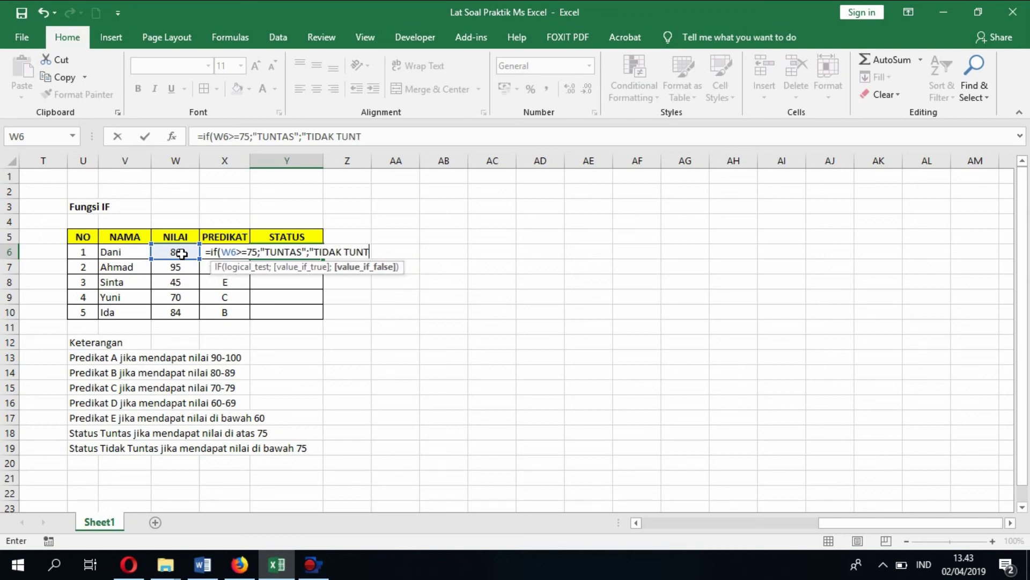
{"action": "type", "text": "\""}
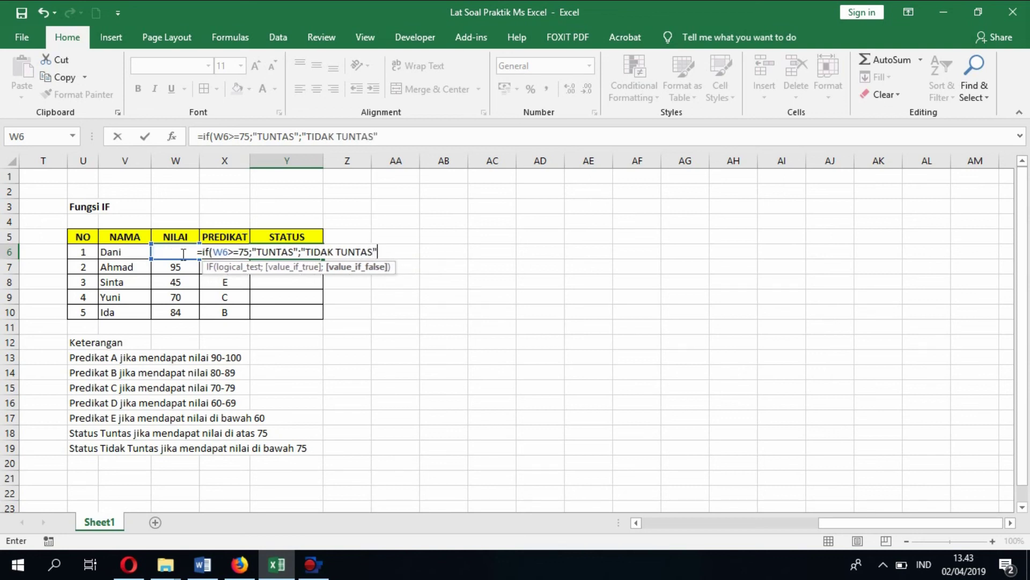
{"action": "type", "text": ")"}
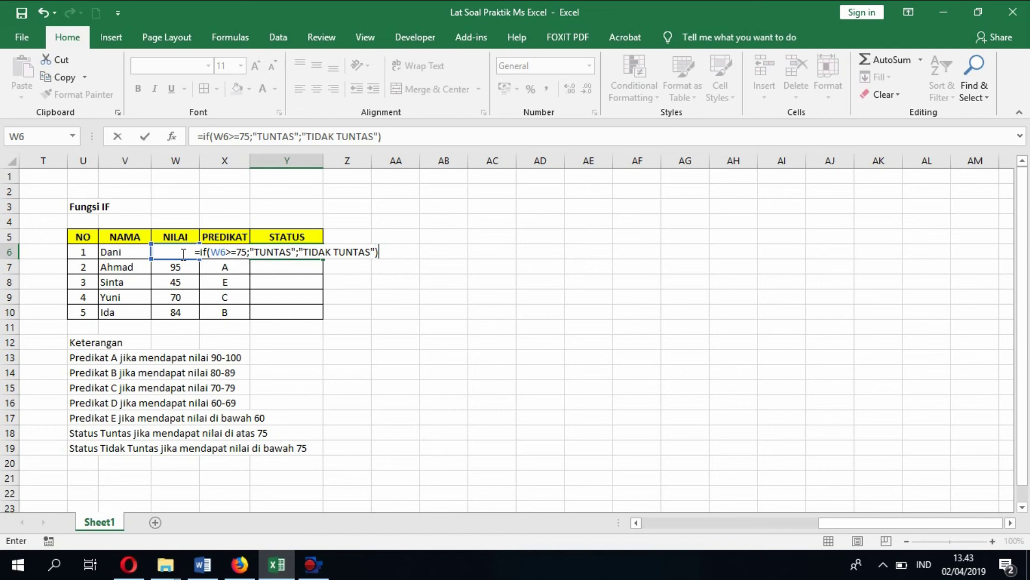
{"action": "key", "text": "Return"}
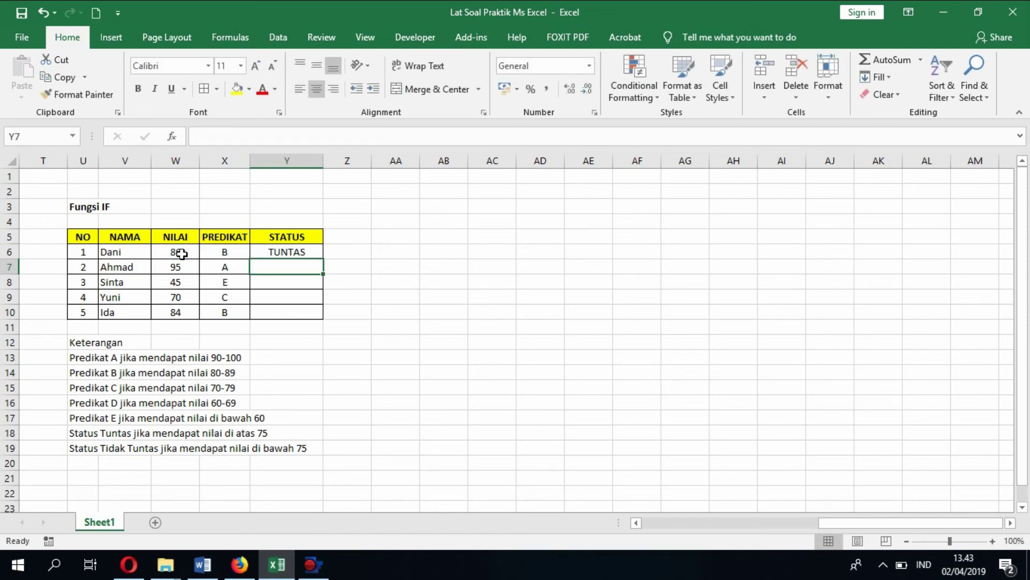
- Fill the STATUS formula from Y6 down through Y10
{"action": "left_click", "coordinate": [305, 250]}
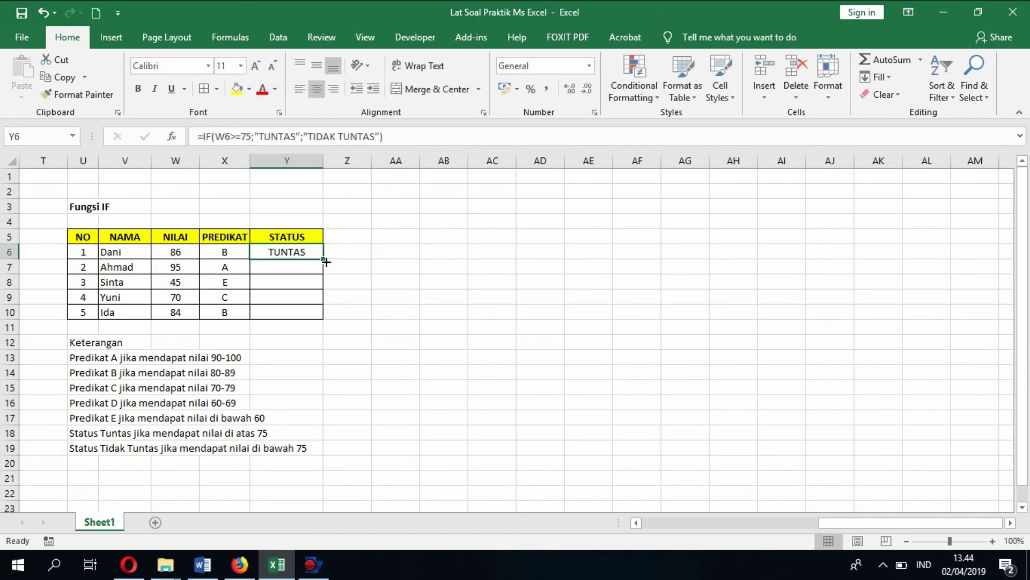
{"action": "left_click_drag", "start_coordinate": [324, 258], "coordinate": [324, 320]}
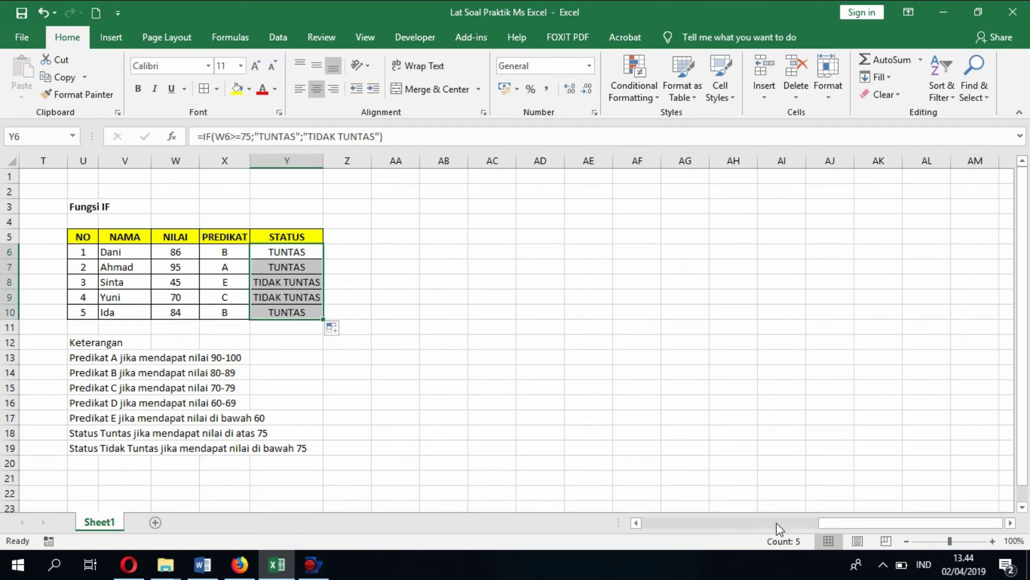
{"action": "left_click_drag", "start_coordinate": [839, 524], "coordinate": [648, 525]}
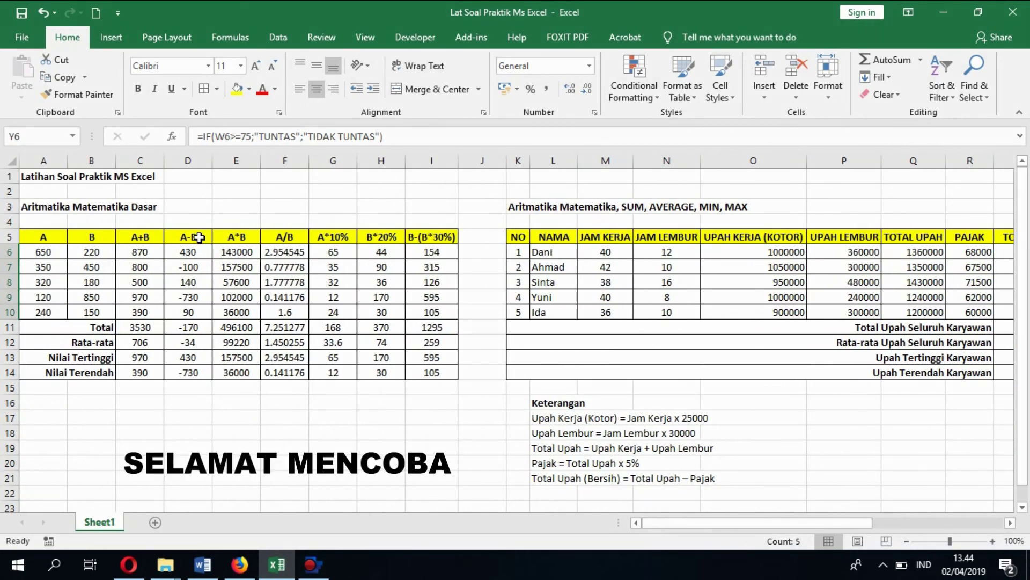